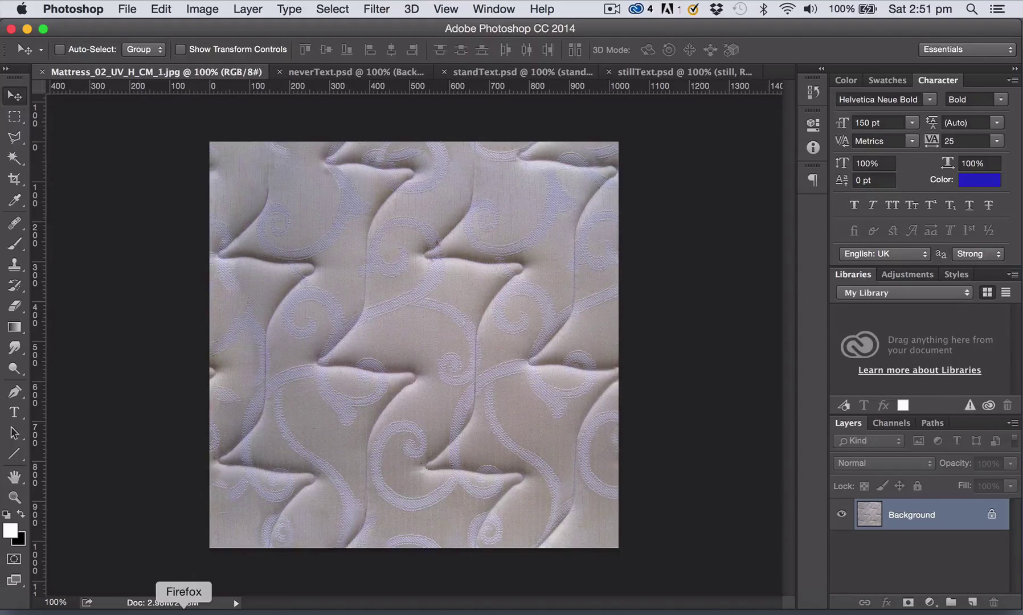
# Show the maxTextures source page in Firefox, then the powerof2.png size chart in Preview.
pyautogui.click(184, 611)
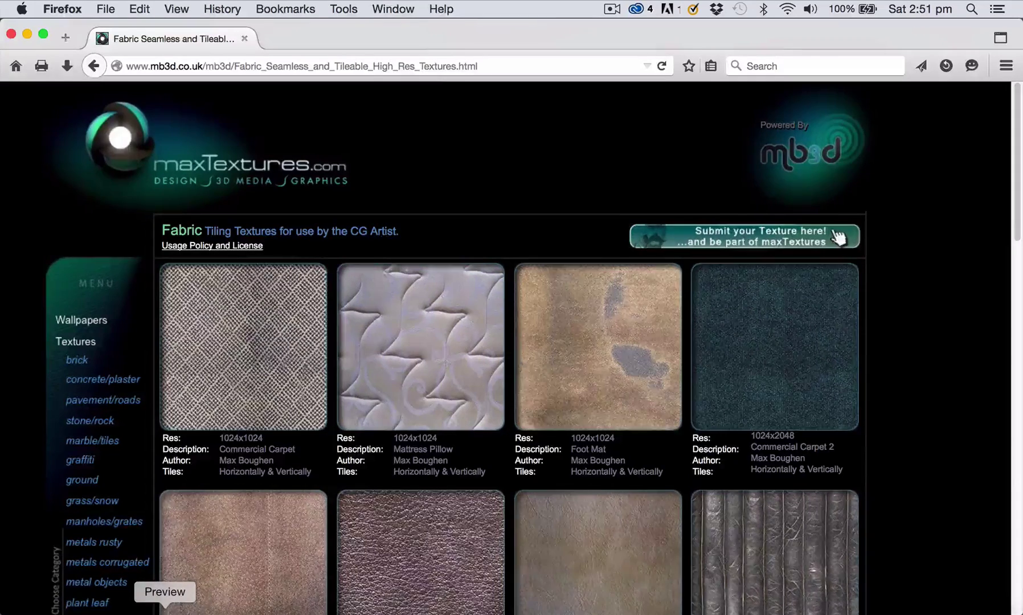
pyautogui.click(164, 612)
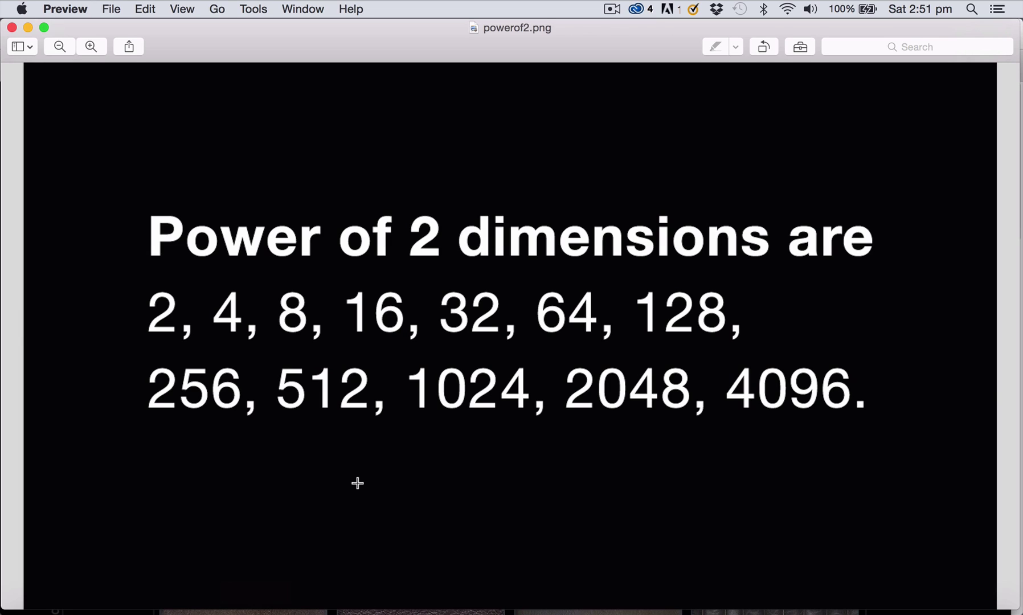
# Change the mattress texture's height from 1018 to 1024 pixels in Image Size.
pyautogui.click(201, 612)
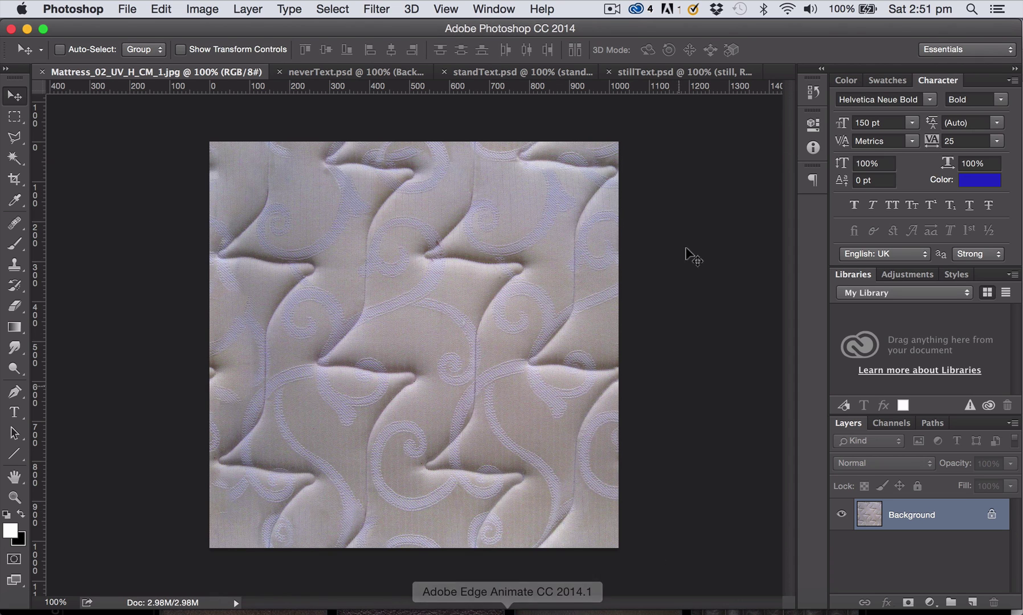
pyautogui.click(202, 10)
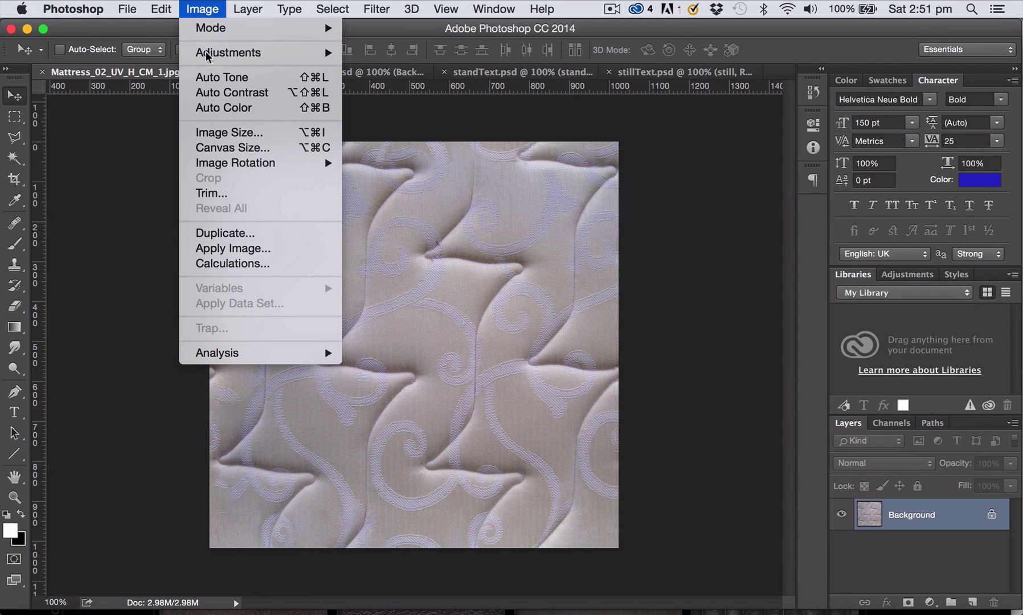
pyautogui.click(217, 132)
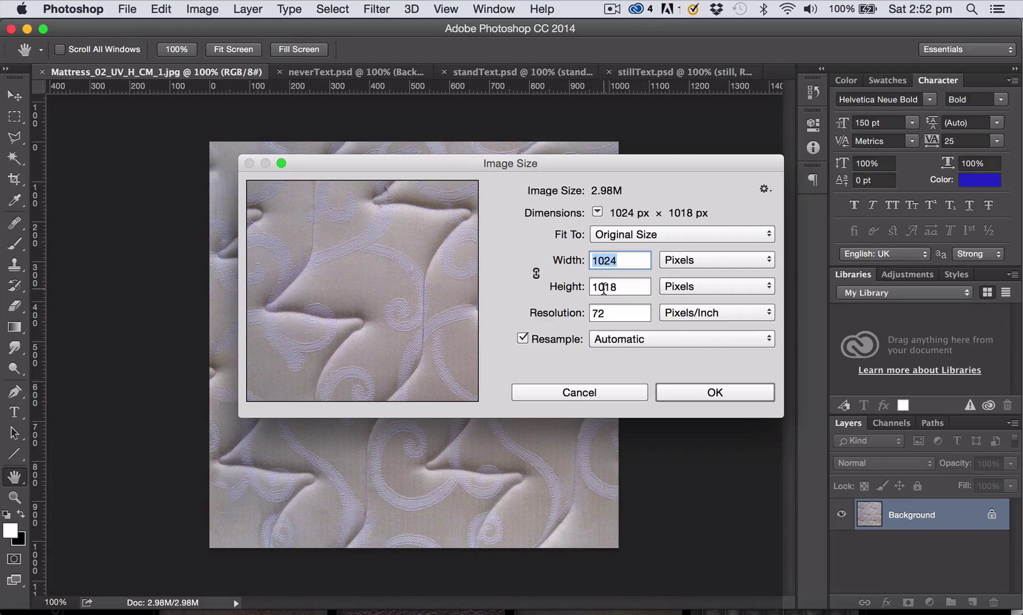
pyautogui.moveTo(604, 288); pyautogui.dragTo(618, 289)
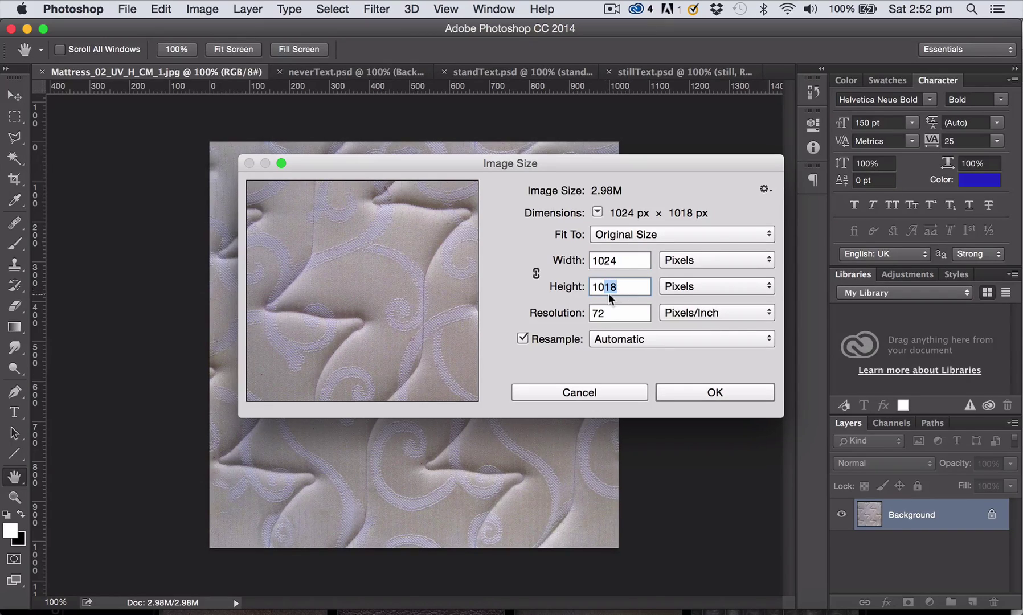
pyautogui.write('2')
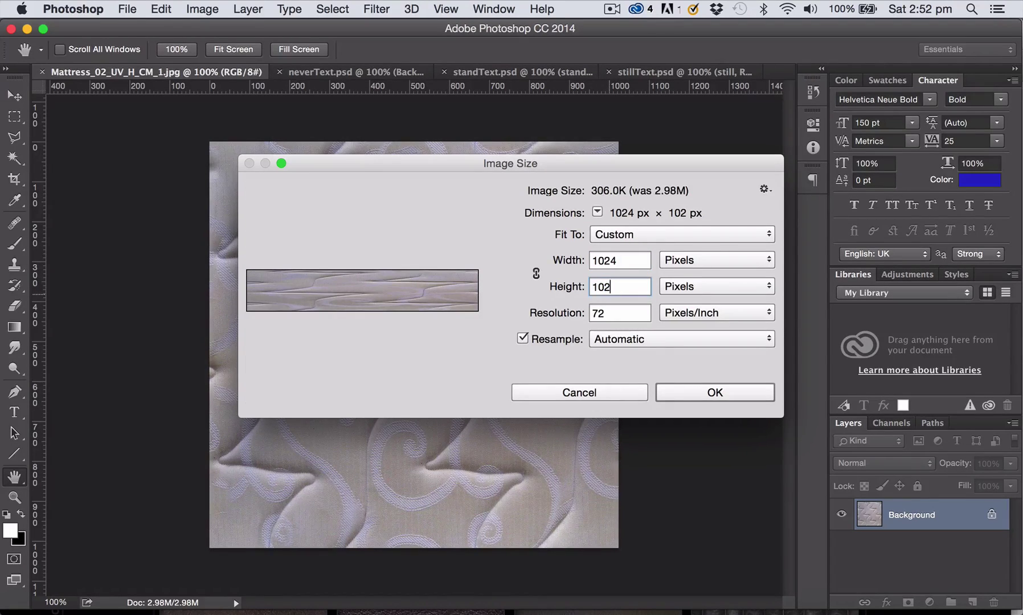
pyautogui.write('4')
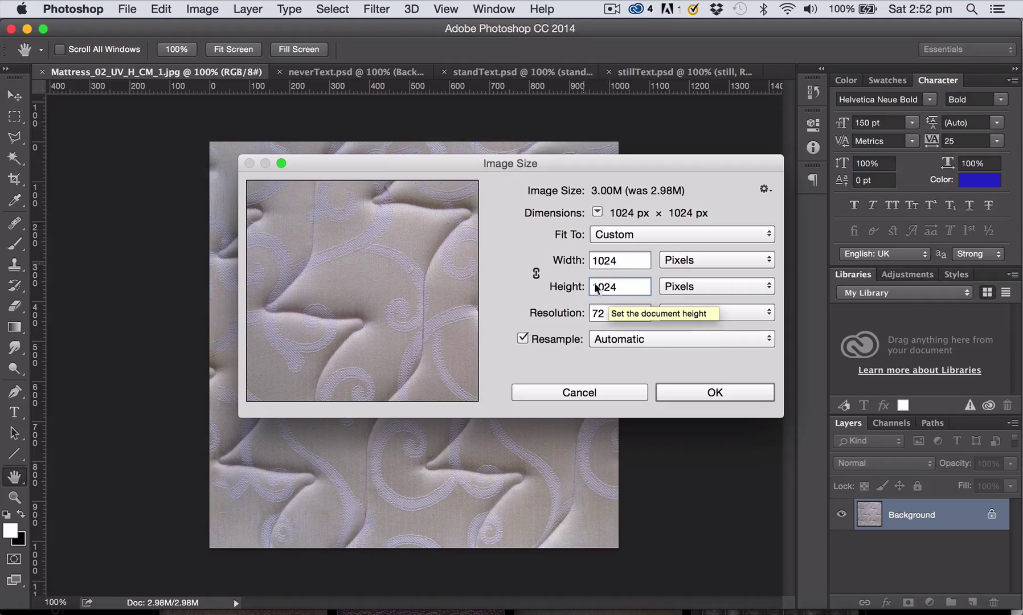
pyautogui.click(724, 392)
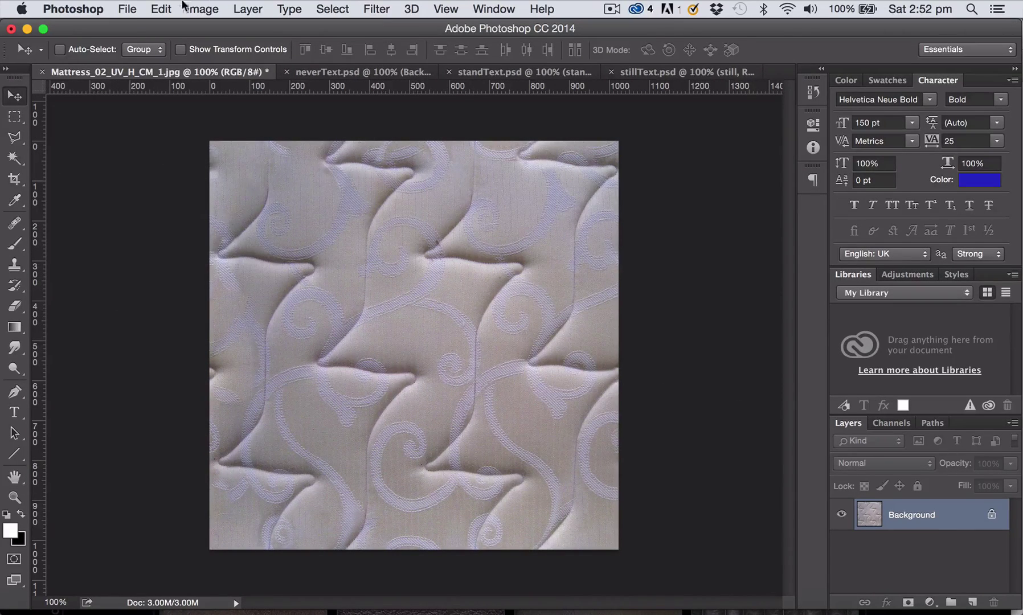
# Save As Photoshop format, named Mattress_D.psd, into the exercise files folder.
pyautogui.click(127, 11)
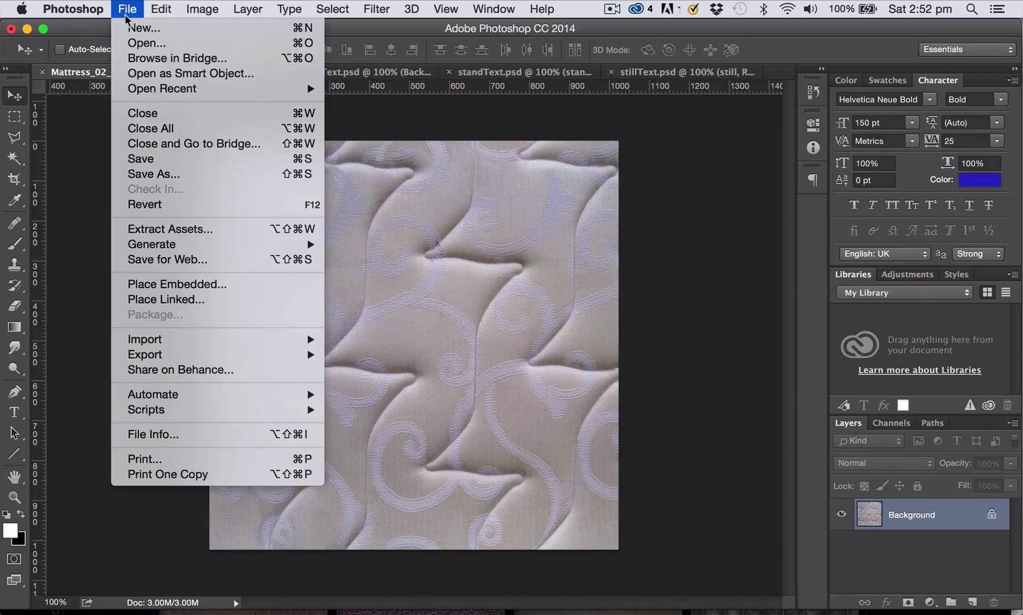
pyautogui.click(165, 174)
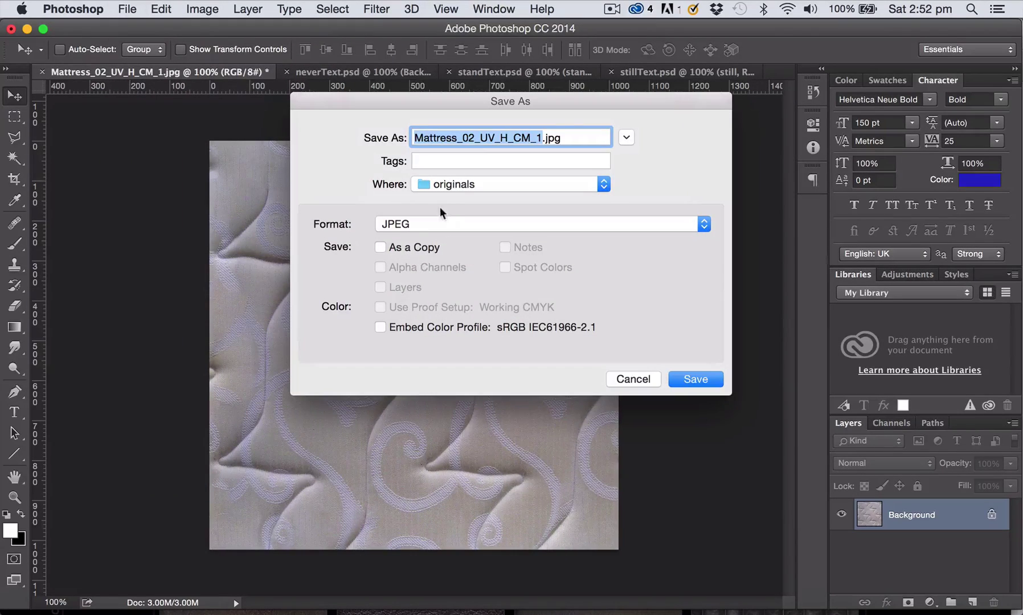
pyautogui.click(704, 224)
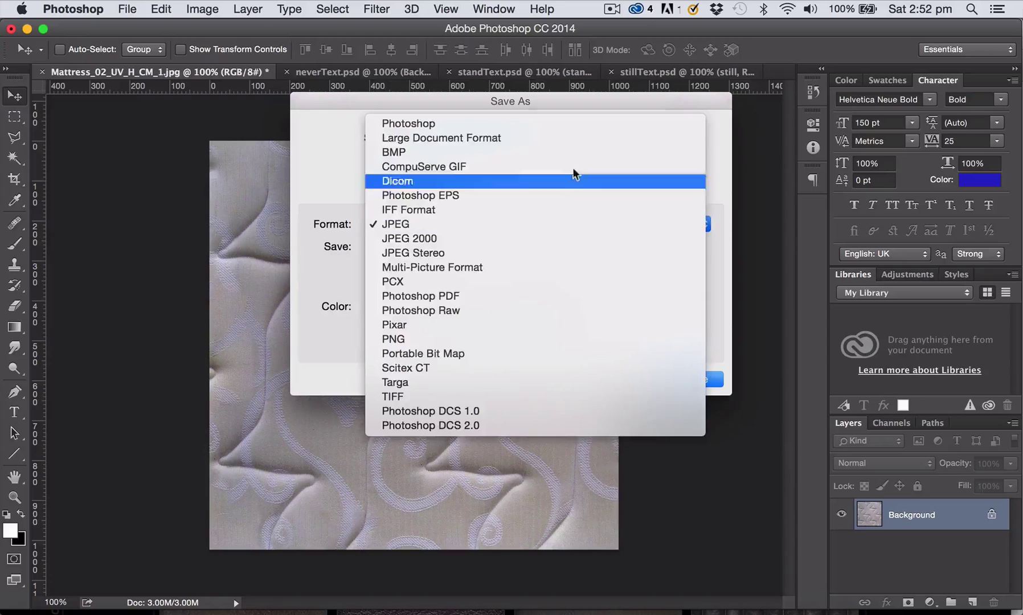
pyautogui.click(524, 124)
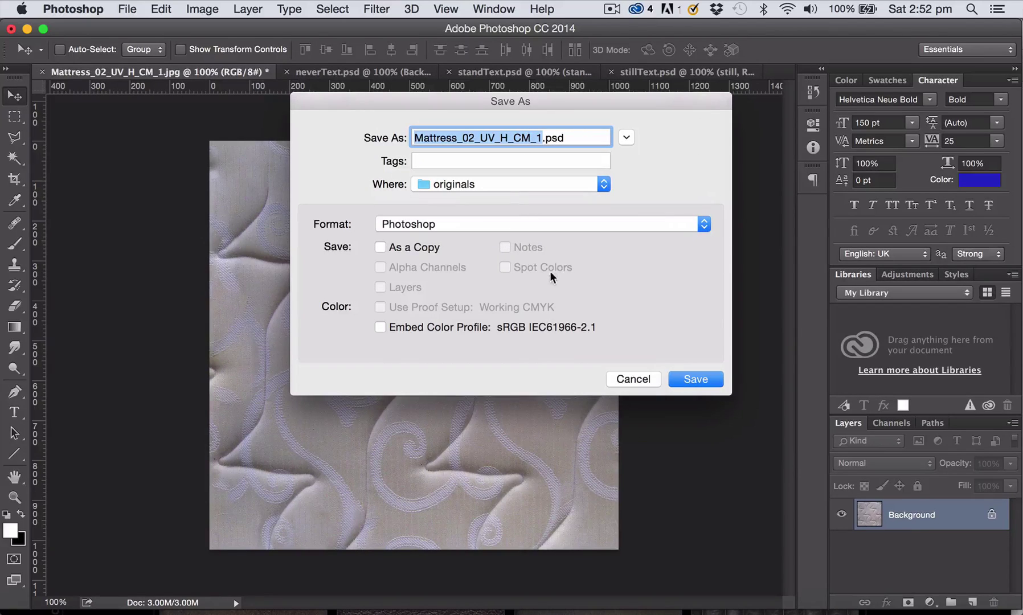
pyautogui.moveTo(542, 137); pyautogui.dragTo(466, 137)
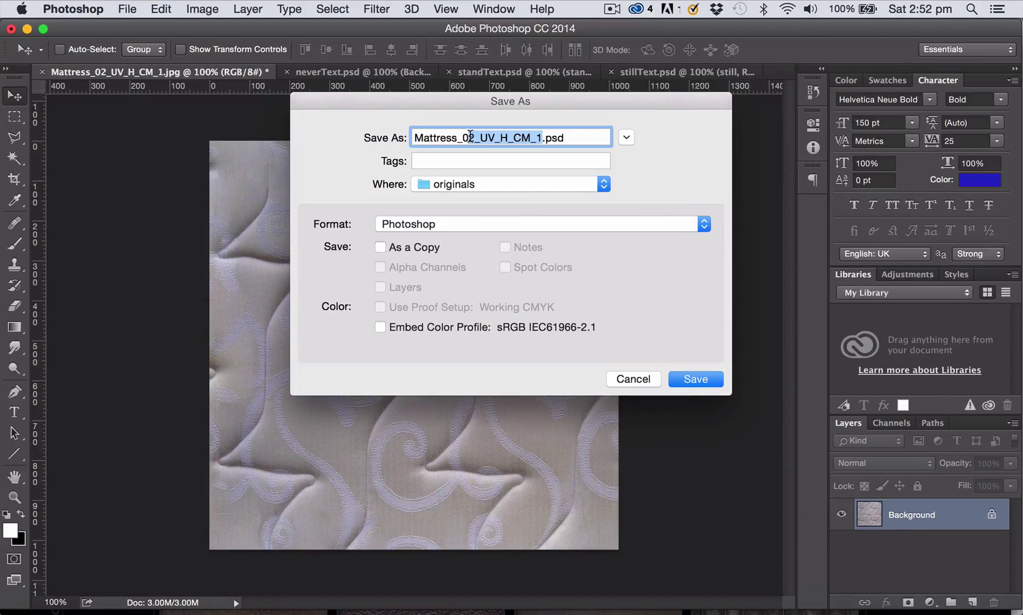
pyautogui.press('BackSpace')
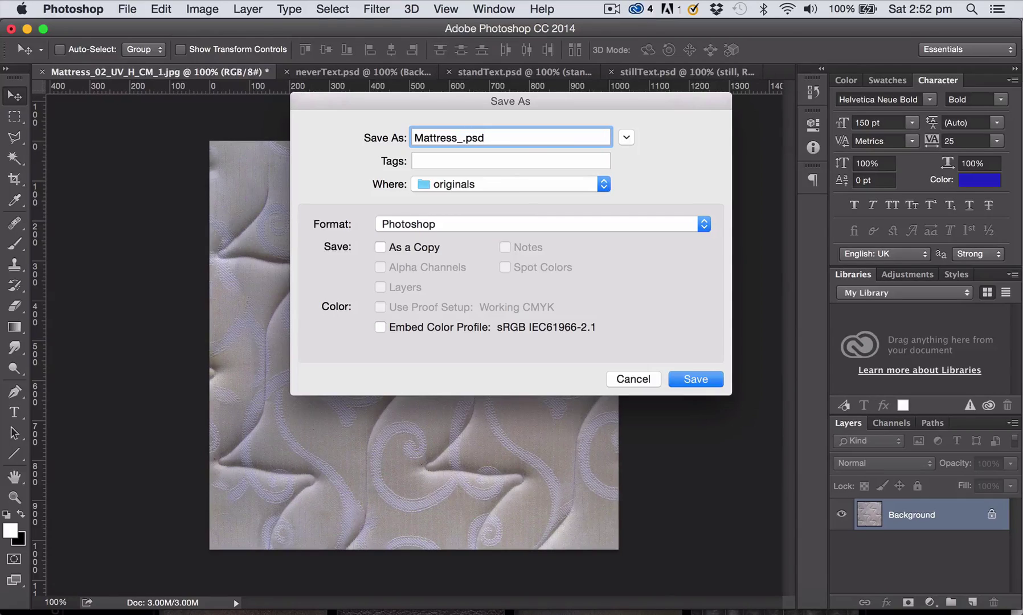
pyautogui.write('D')
pyautogui.click(518, 183)
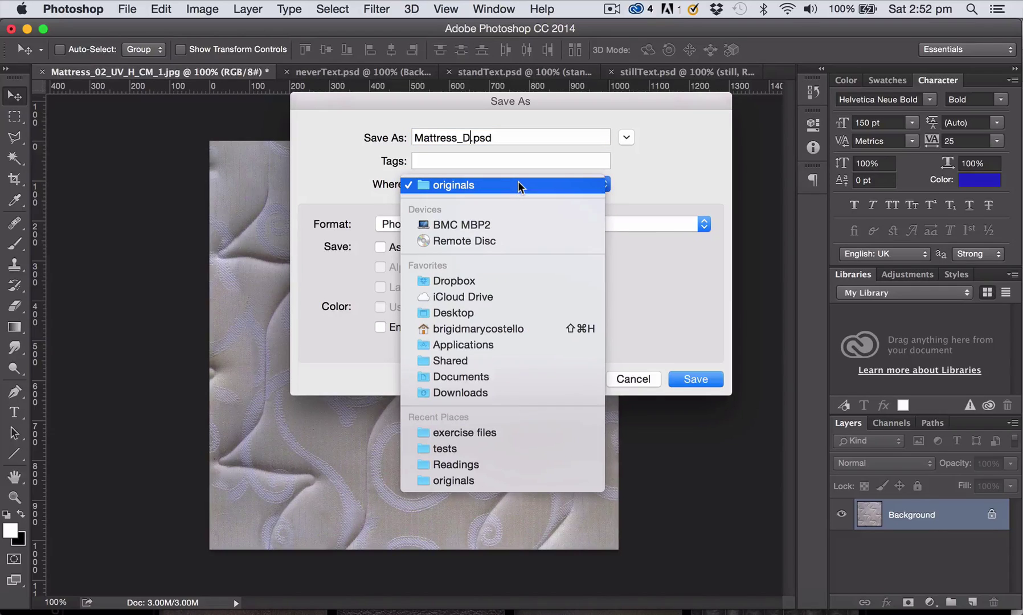
pyautogui.click(477, 438)
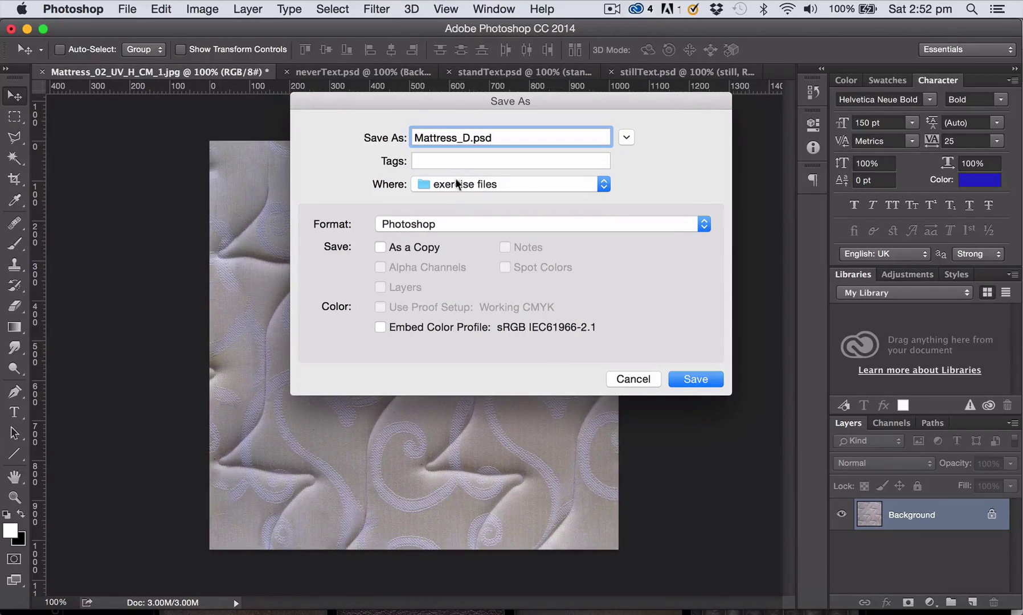
pyautogui.click(706, 378)
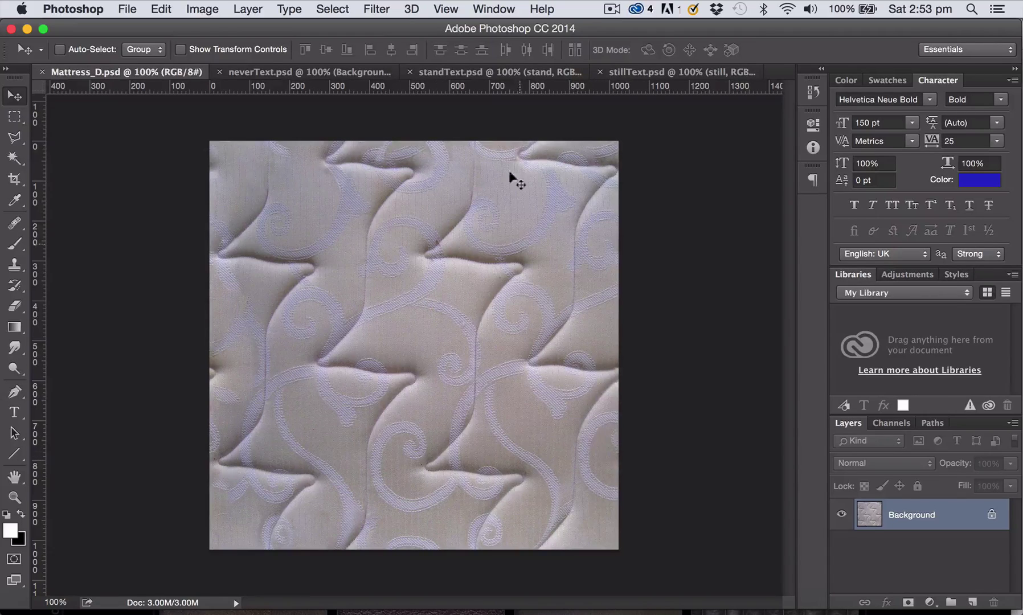
# Apply the 3D Generate Normal Map filter to the texture with default settings.
pyautogui.click(379, 8)
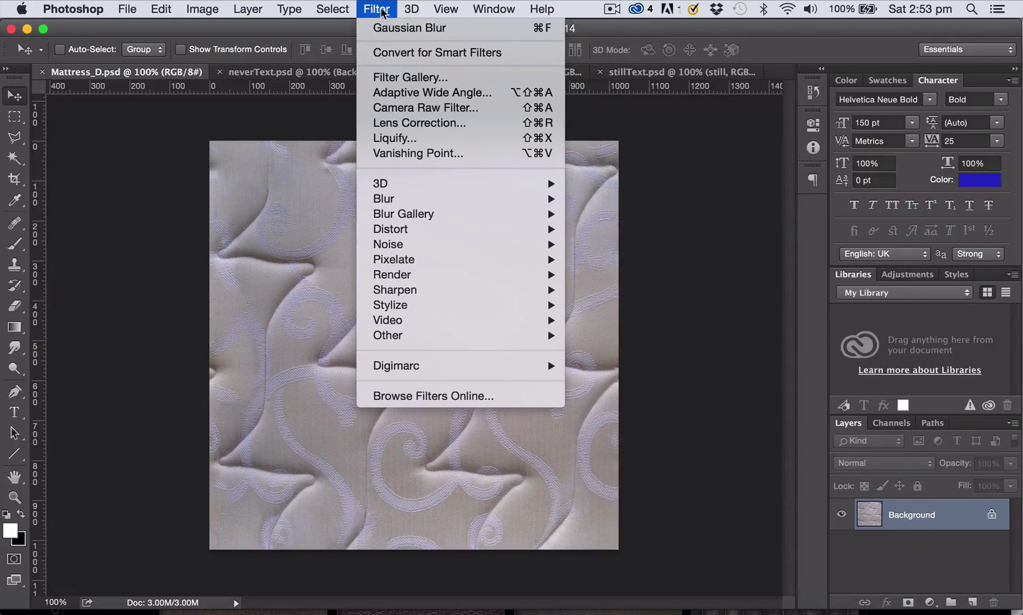
pyautogui.moveTo(398, 188)
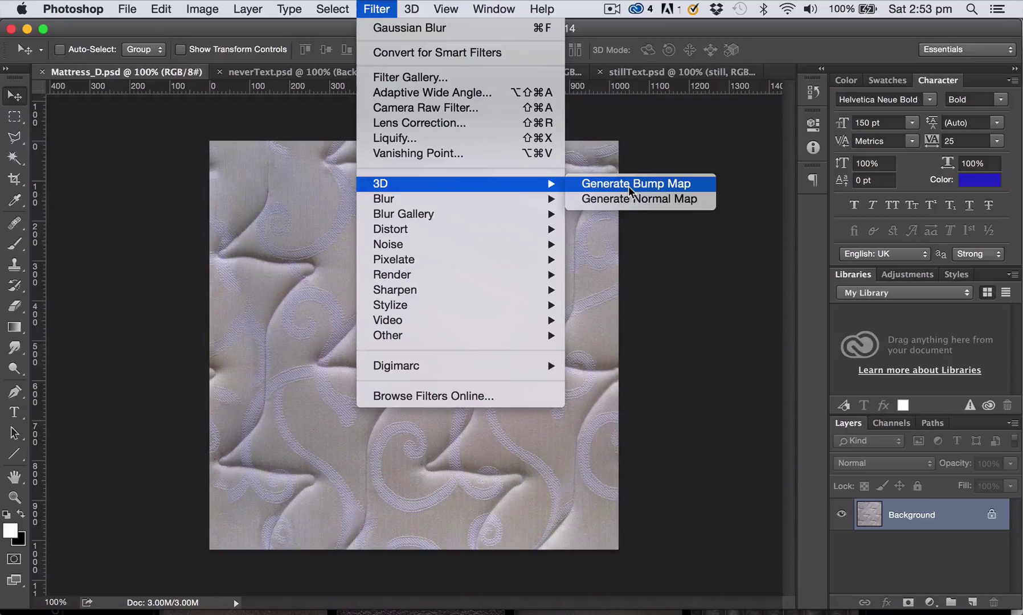
pyautogui.click(660, 201)
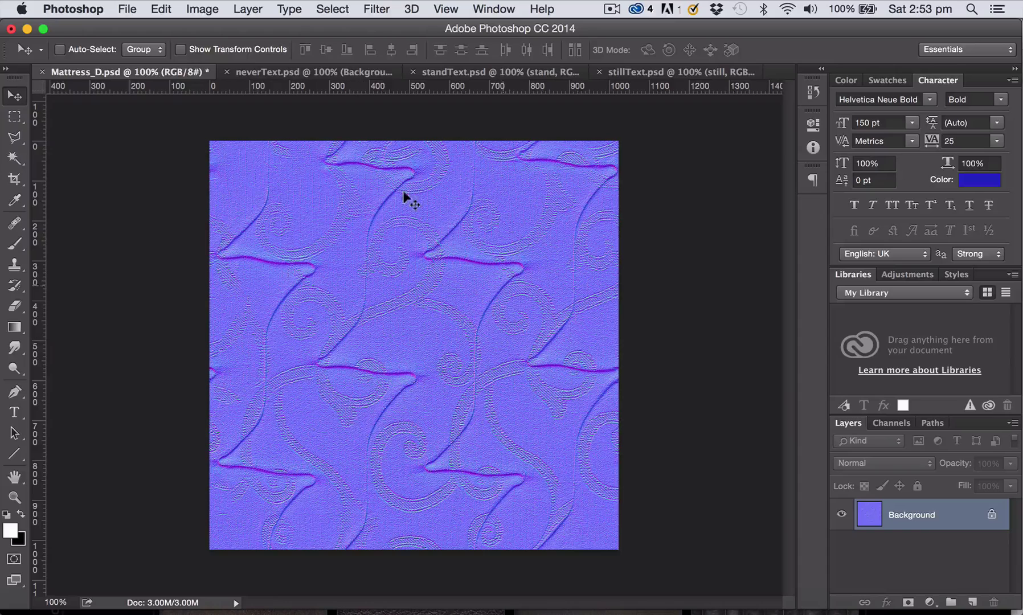
# Save the normal map as Mattress_N.psd, changing the name's D suffix to N.
pyautogui.click(125, 9)
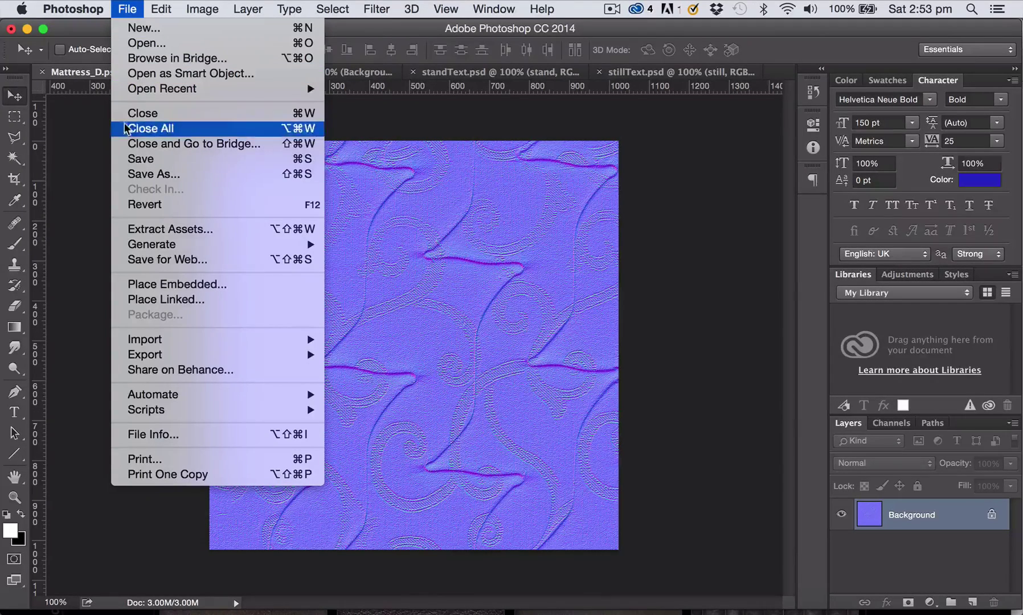
pyautogui.click(165, 181)
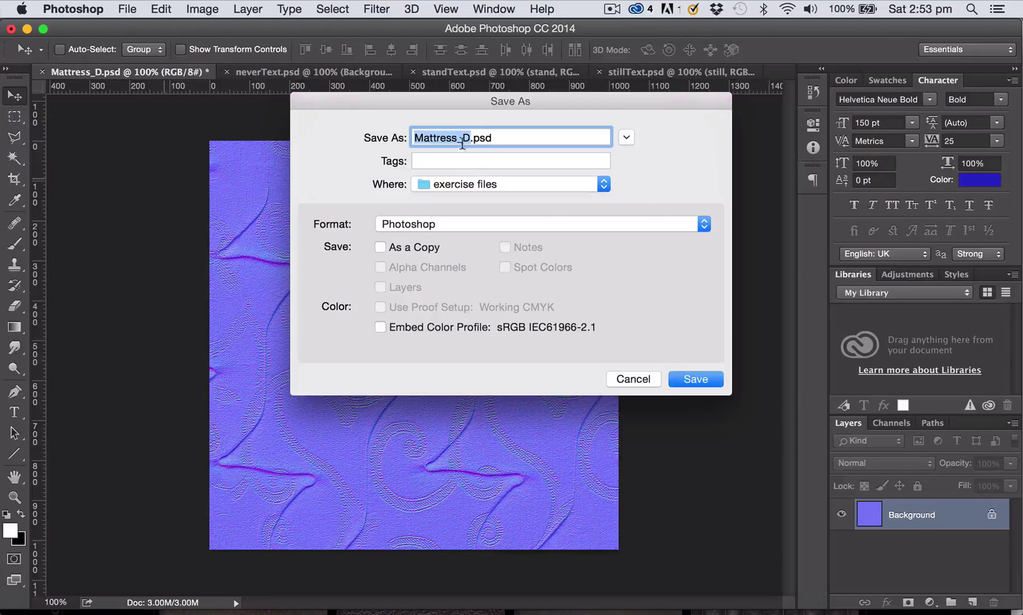
pyautogui.click(469, 138)
pyautogui.press('BackSpace')
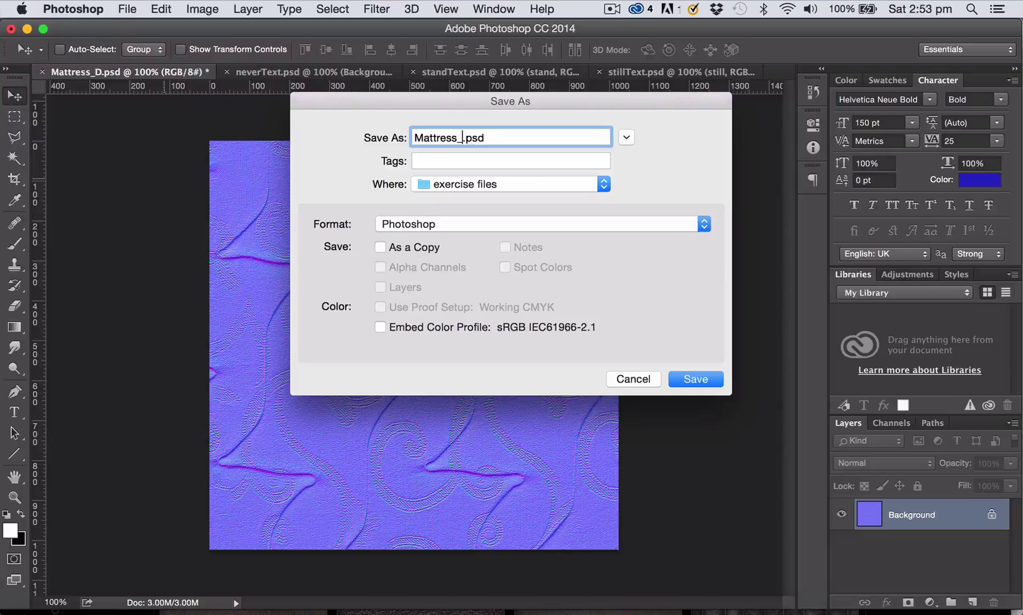
pyautogui.write('N')
pyautogui.click(696, 379)
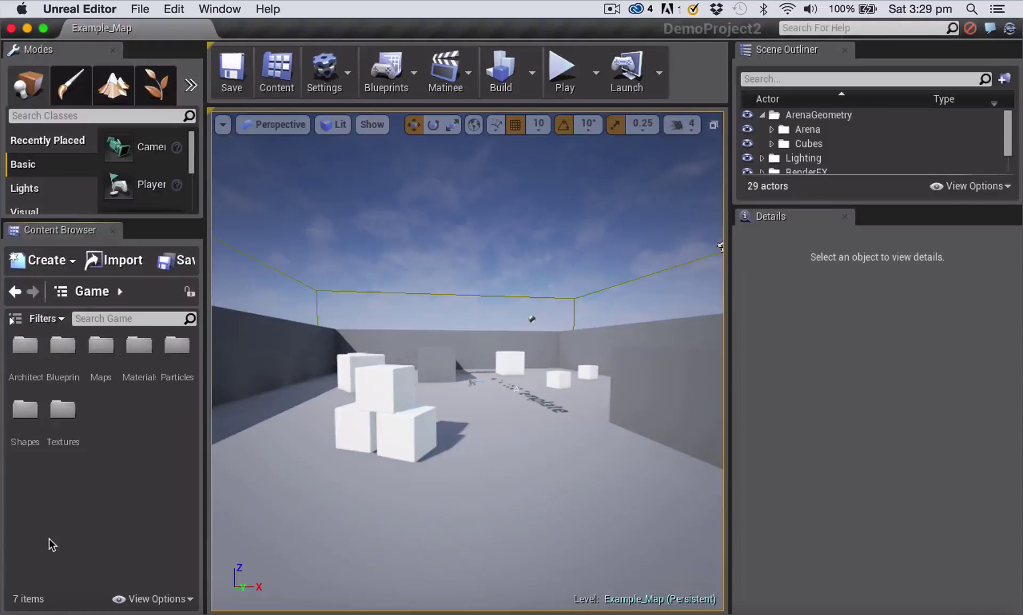
# Add a new content folder named myImports and open it.
pyautogui.rightClick(95, 492)
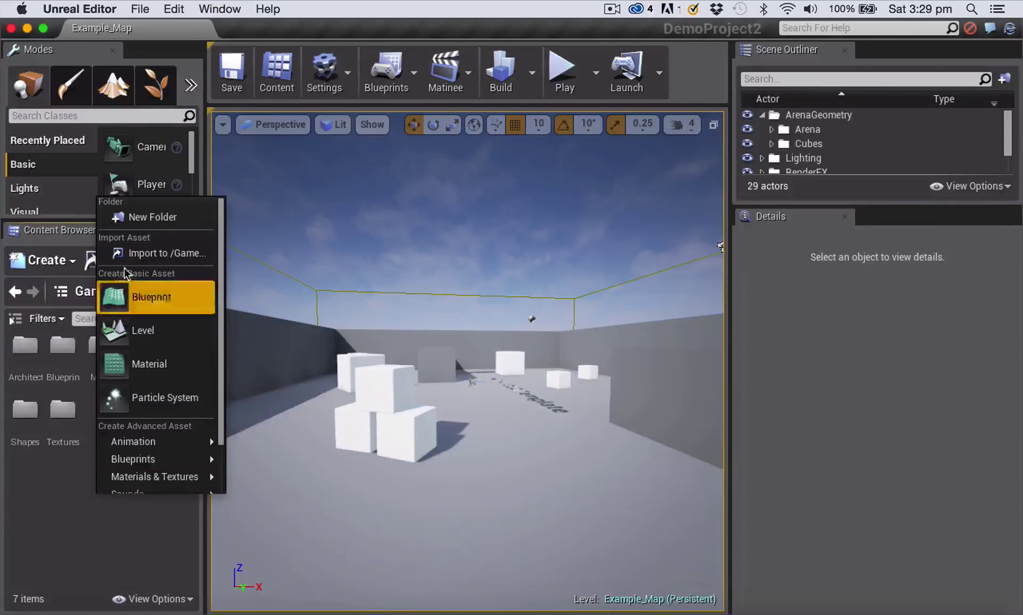
pyautogui.click(139, 220)
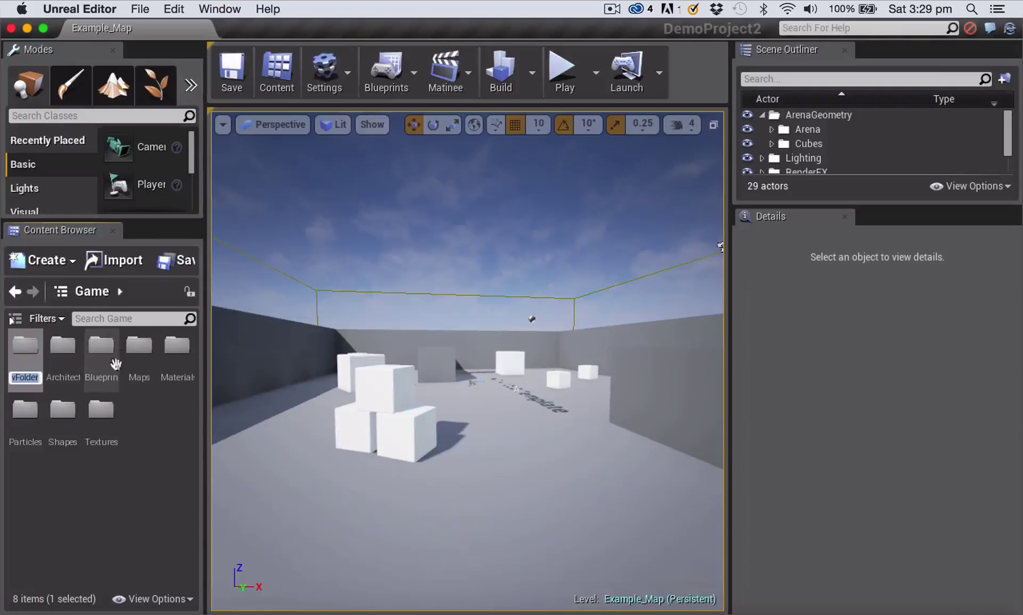
pyautogui.write('Impo')
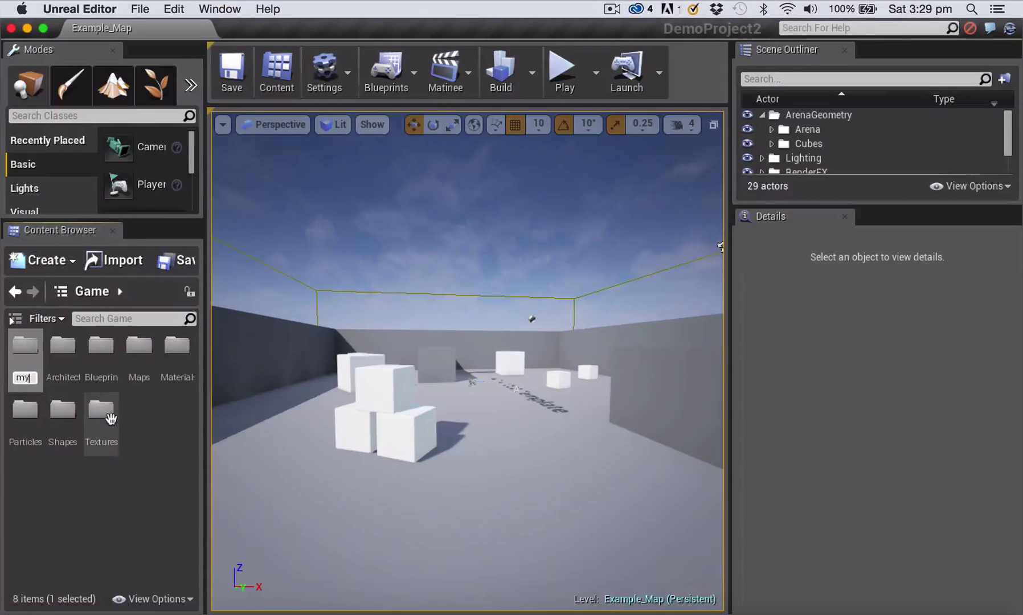
pyautogui.write('rts')
pyautogui.click(127, 493)
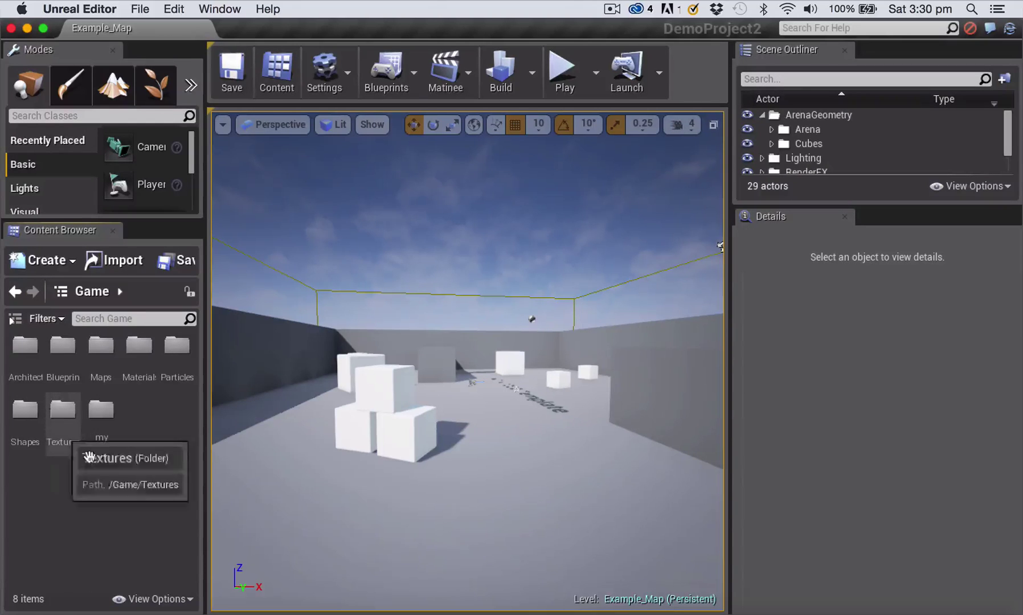
pyautogui.doubleClick(102, 411)
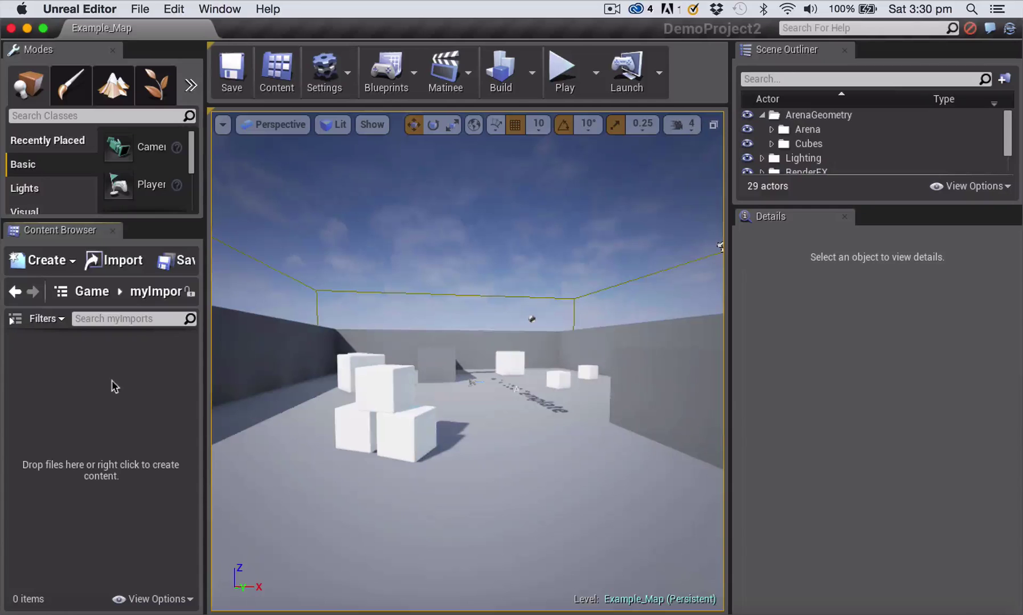
# Import Mattress_N.psd and Mattress_D.psd from the exercise files folder into myImports.
pyautogui.click(118, 261)
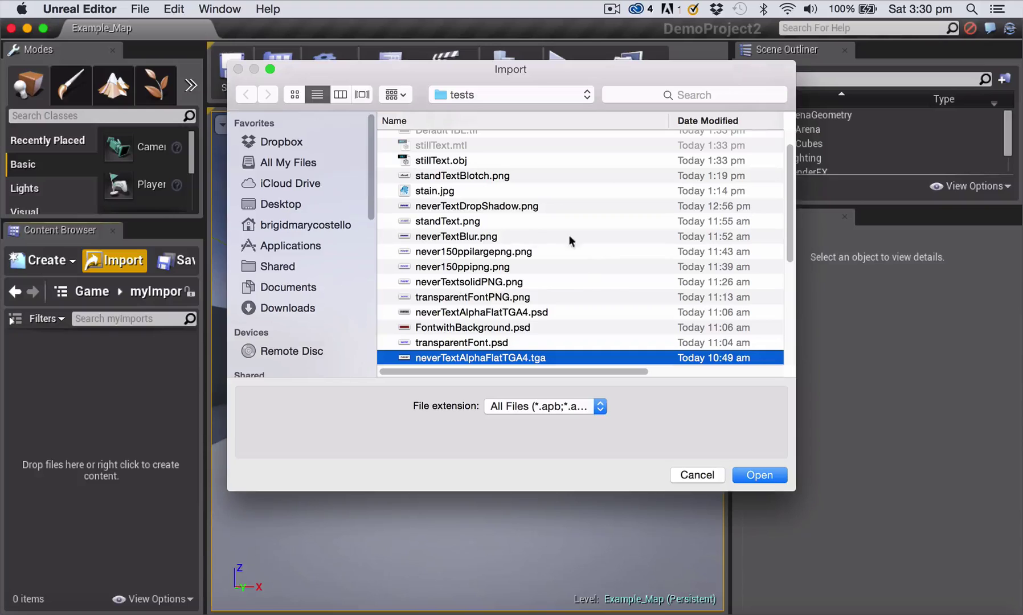
pyautogui.click(517, 95)
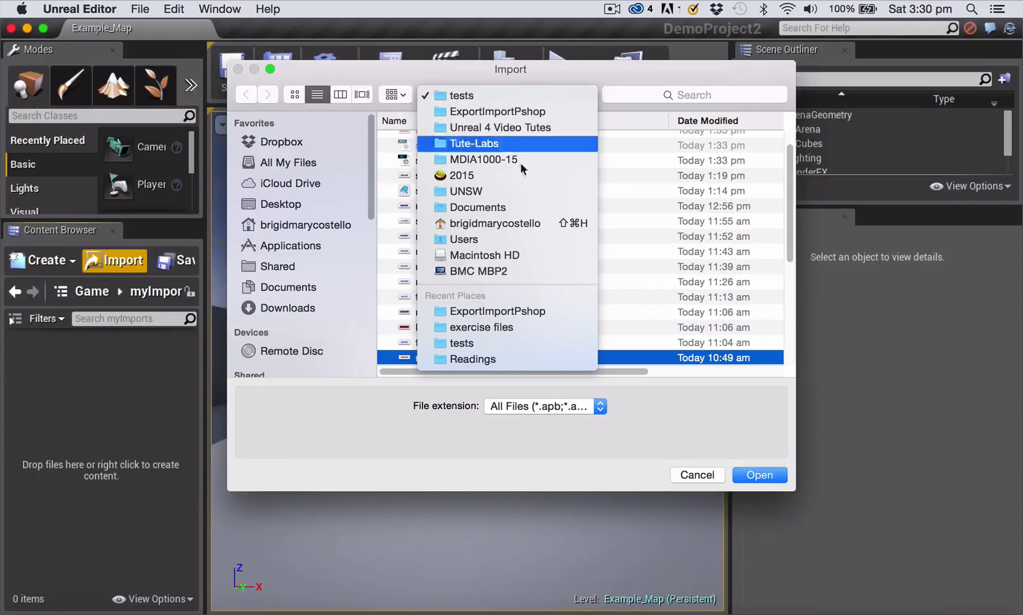
pyautogui.click(519, 328)
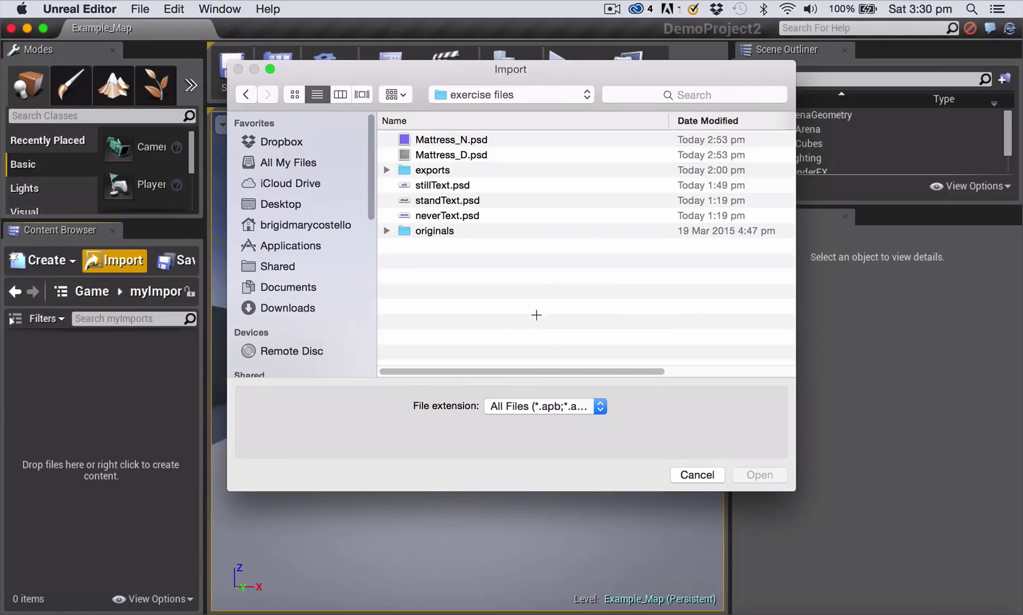
pyautogui.click(452, 140)
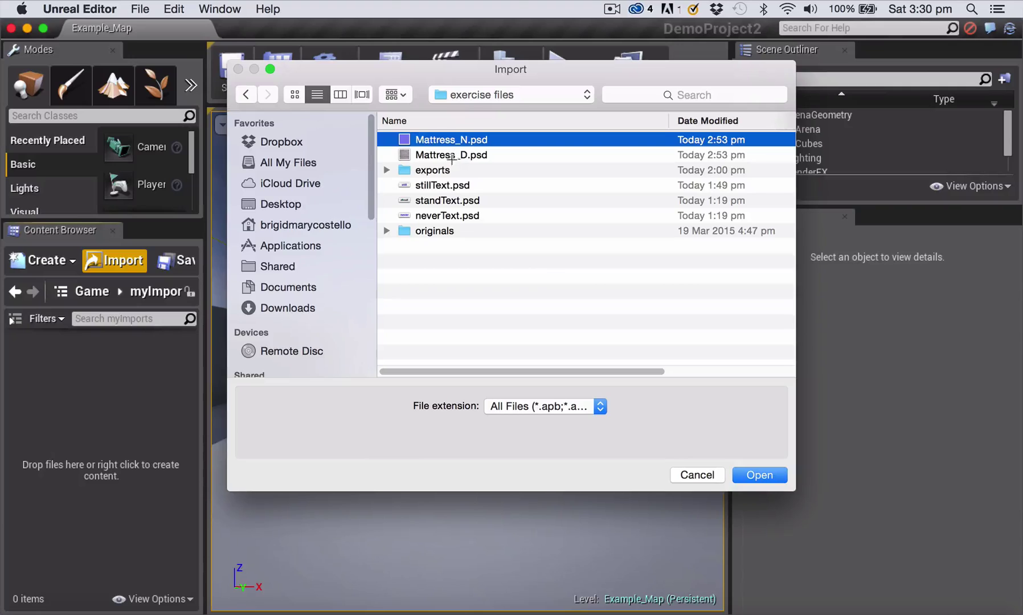
pyautogui.keyDown('shift'); pyautogui.click(454, 155); pyautogui.keyUp('shift')
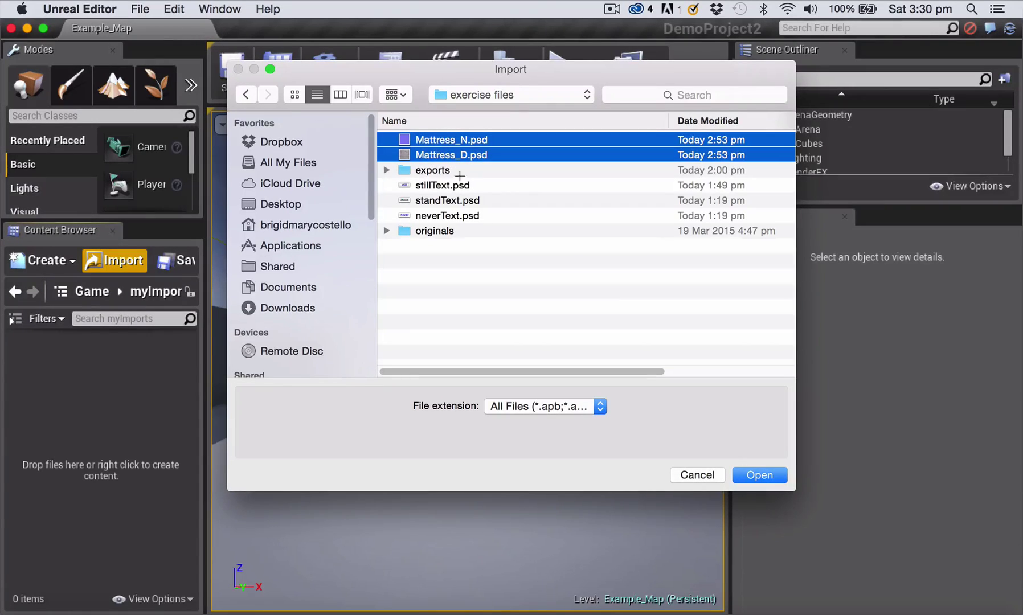
pyautogui.click(767, 477)
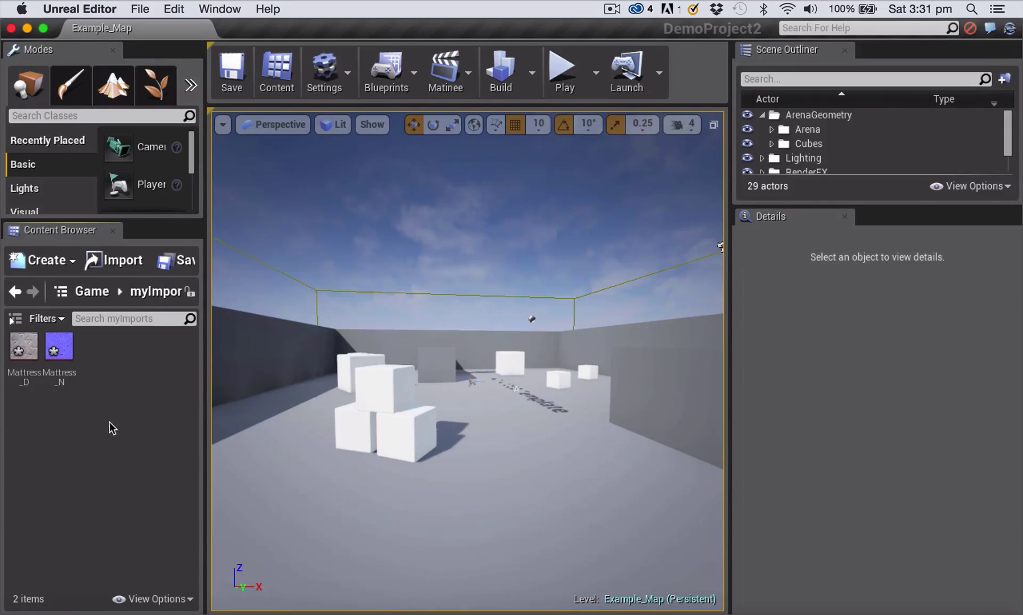
# Save the Mattress_D and Mattress_N textures with Save Selected.
pyautogui.moveTo(68, 360)
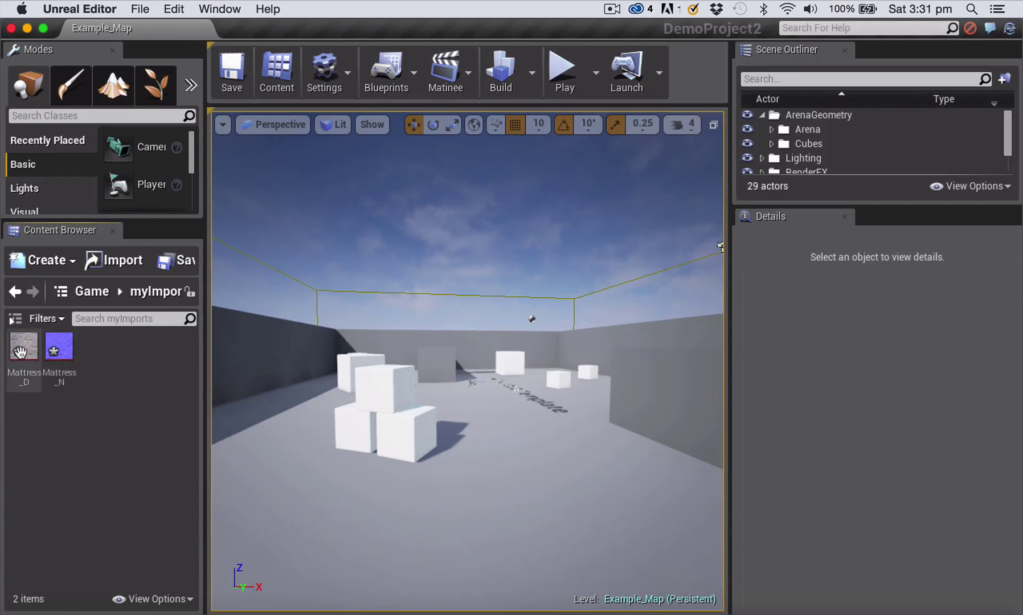
pyautogui.click(186, 265)
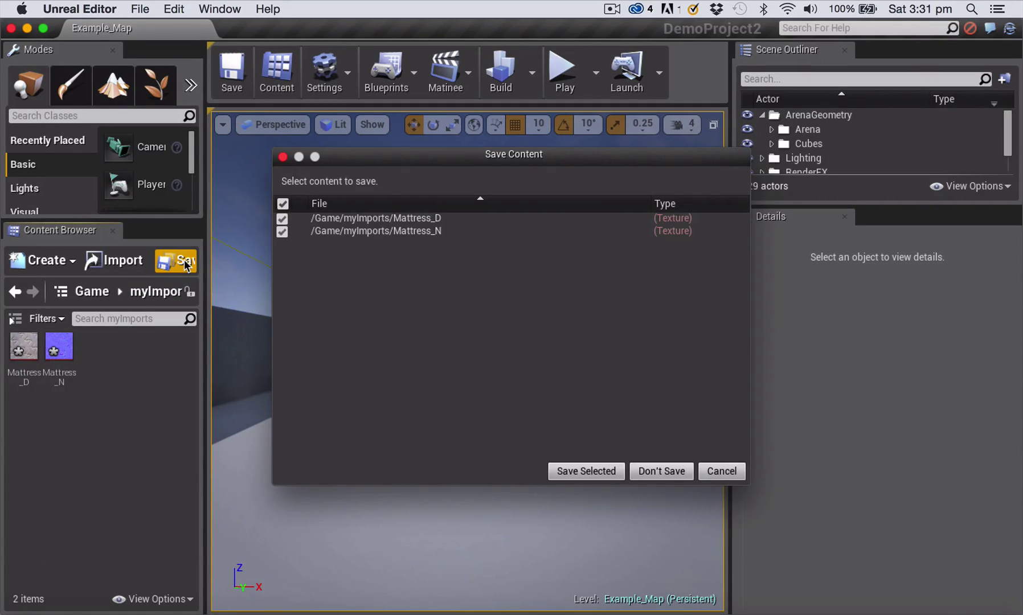
pyautogui.click(597, 471)
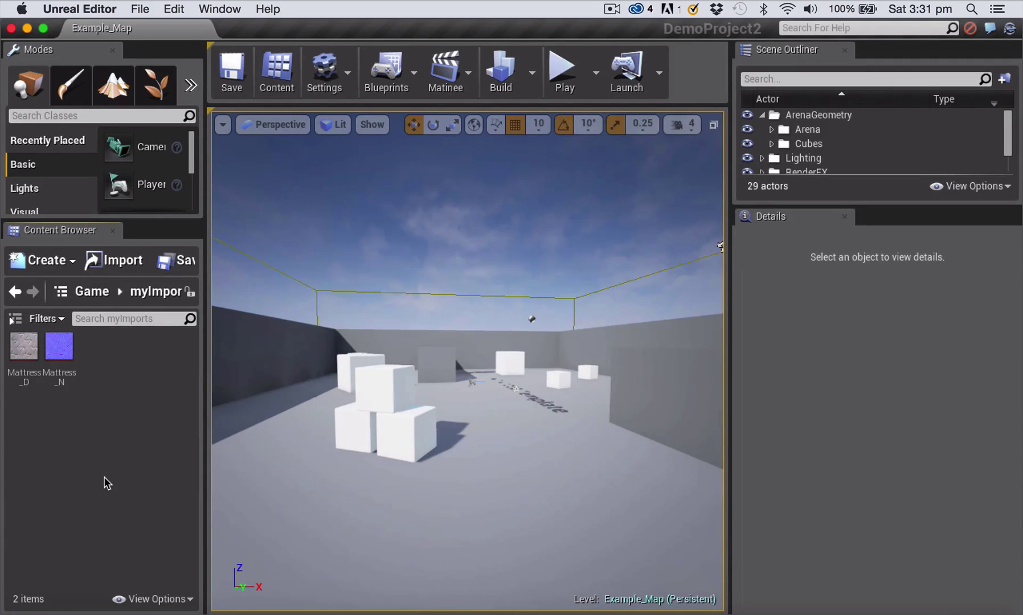
# Generate a material from the Mattress_D texture, keeping the name Mattress_D_Mat.
pyautogui.moveTo(12, 346)
pyautogui.click(20, 349)
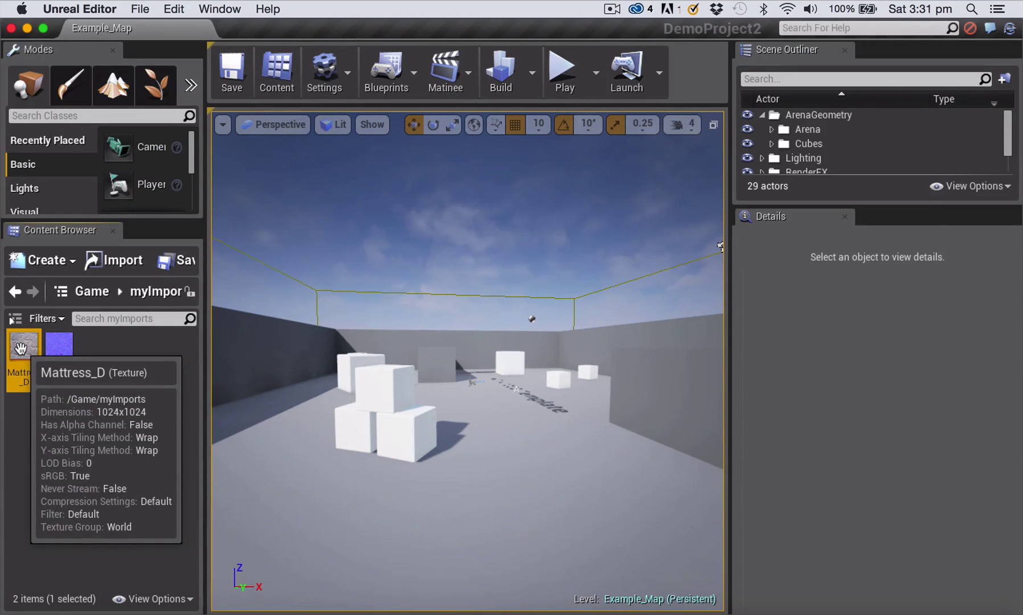
pyautogui.rightClick(21, 348)
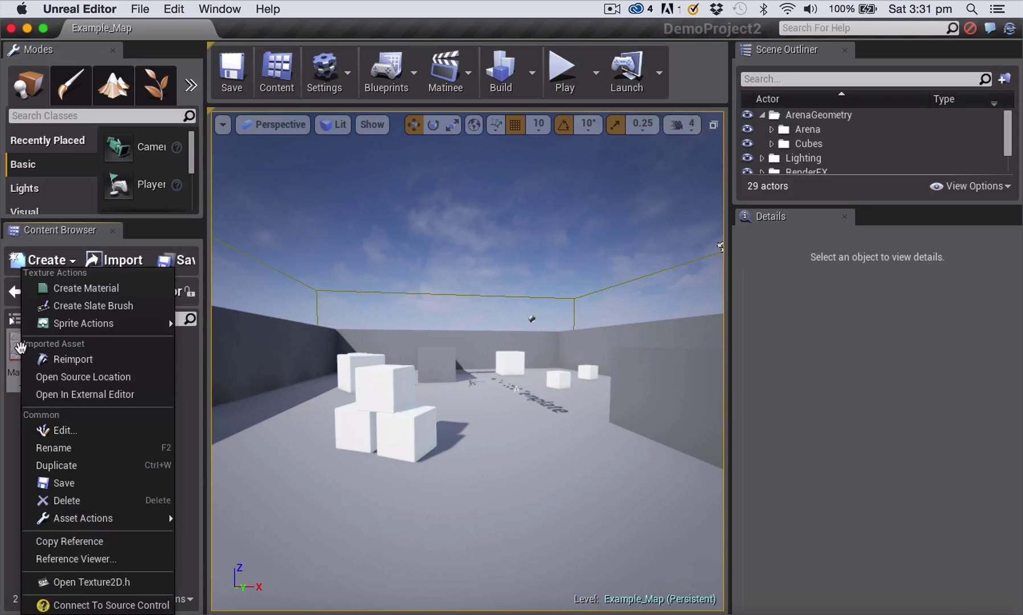
pyautogui.click(72, 289)
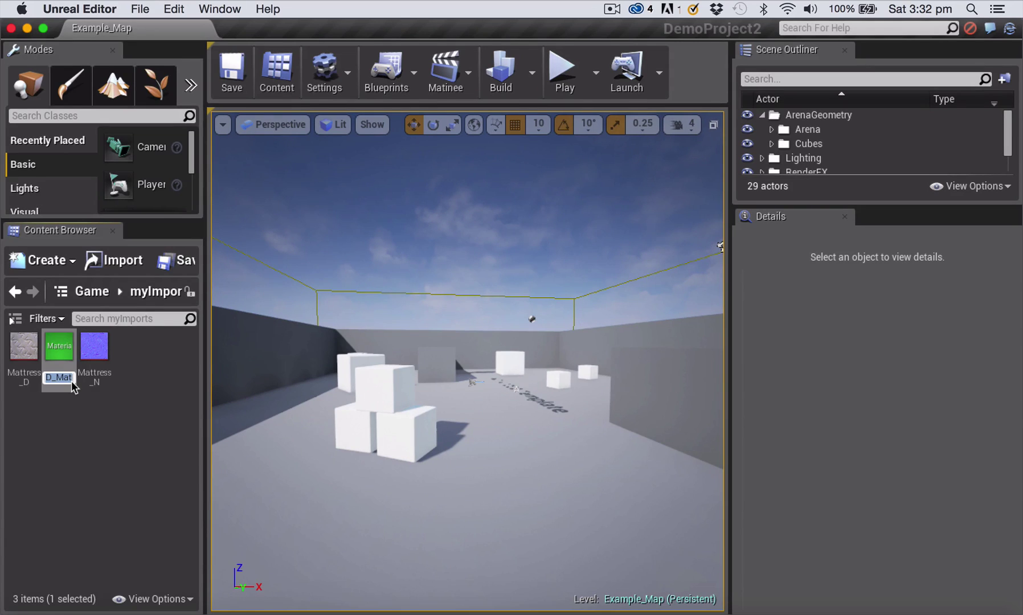
pyautogui.press('Return')
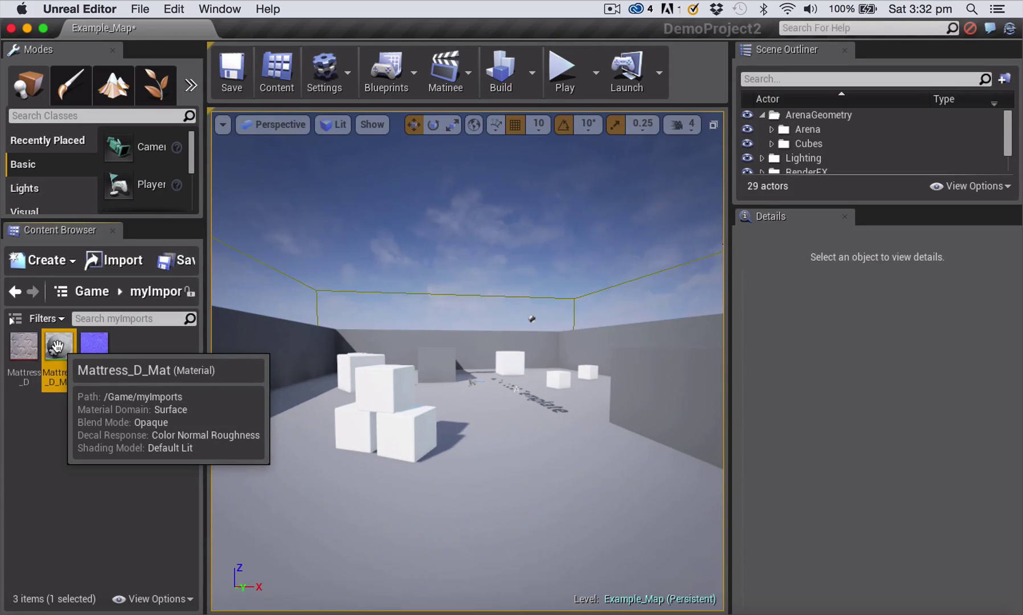
# Open Mattress_D_Mat docked beside Example_Map and select its texture sample node.
pyautogui.doubleClick(57, 346)
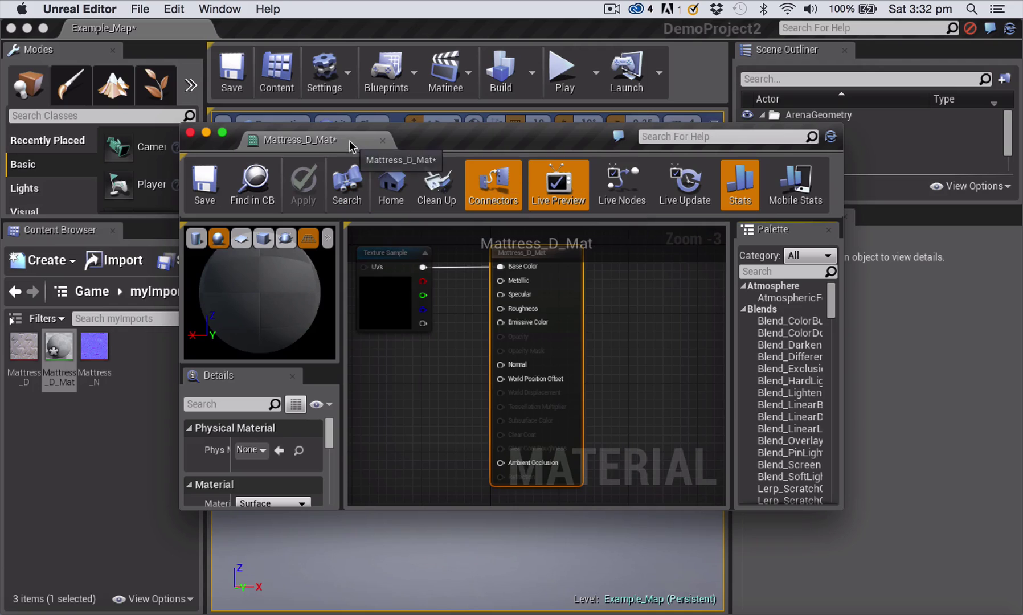
pyautogui.moveTo(348, 144); pyautogui.dragTo(310, 30)
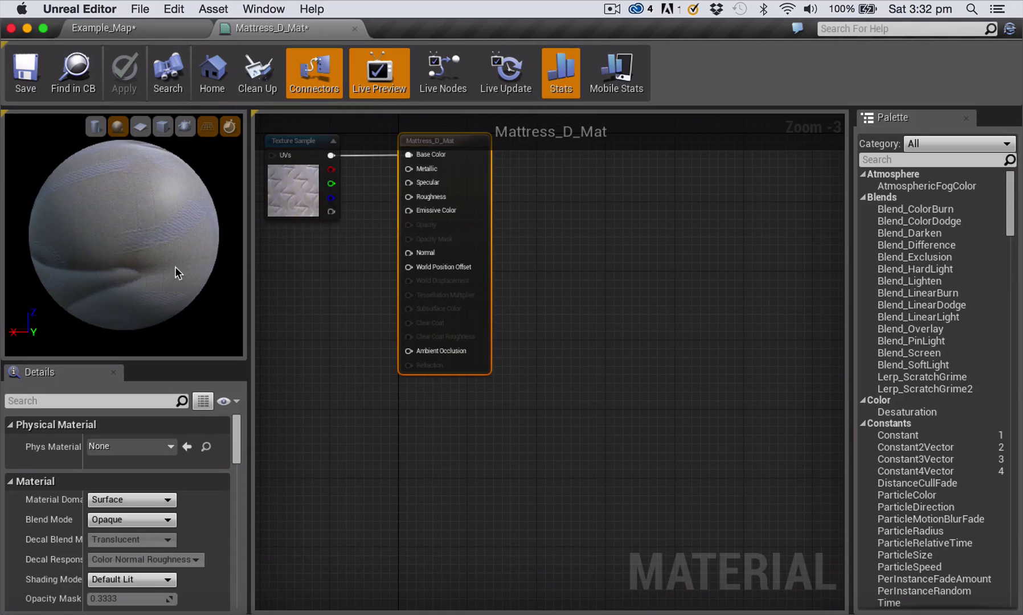
pyautogui.moveTo(124, 233)
pyautogui.mouseDown()
pyautogui.moveTo(224, 215)
pyautogui.moveTo(163, 270)
pyautogui.mouseUp()
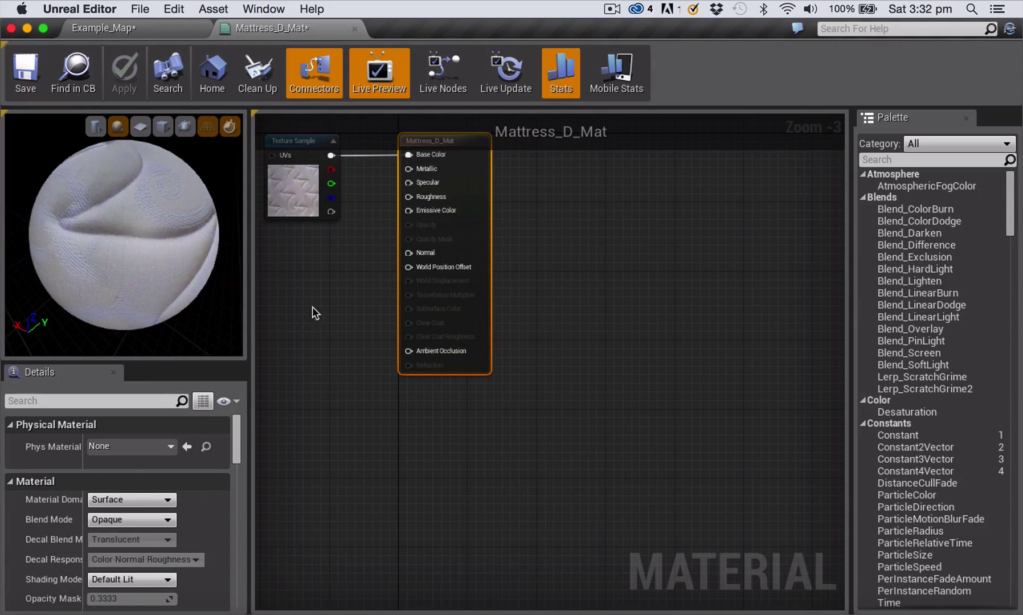
pyautogui.click(297, 143)
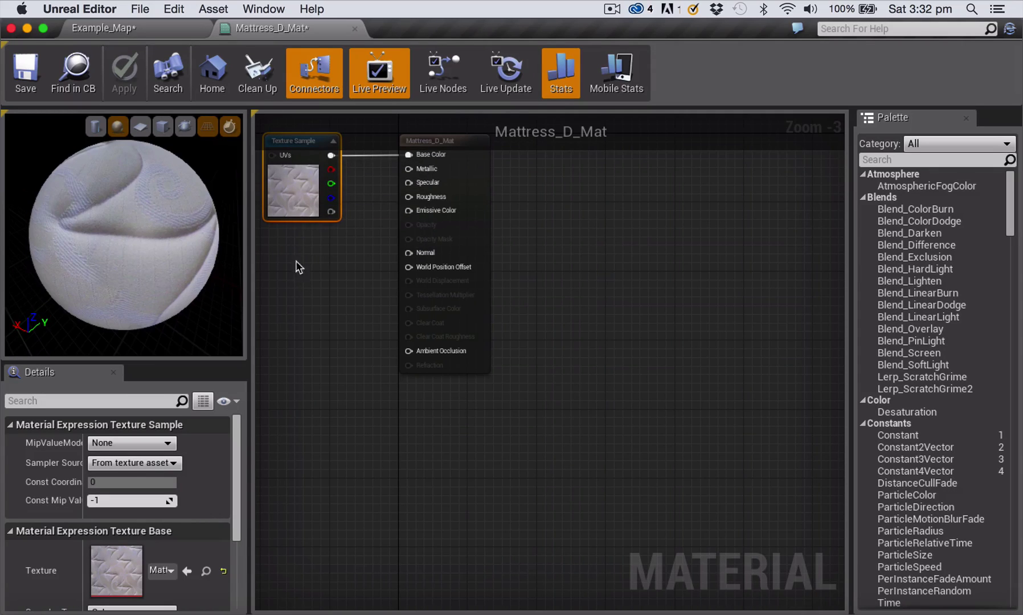
# Place a Mattress_N Texture Sample below the first one and wire its RGB into Normal.
pyautogui.click(339, 303)
pyautogui.moveTo(367, 312); pyautogui.dragTo(299, 253)
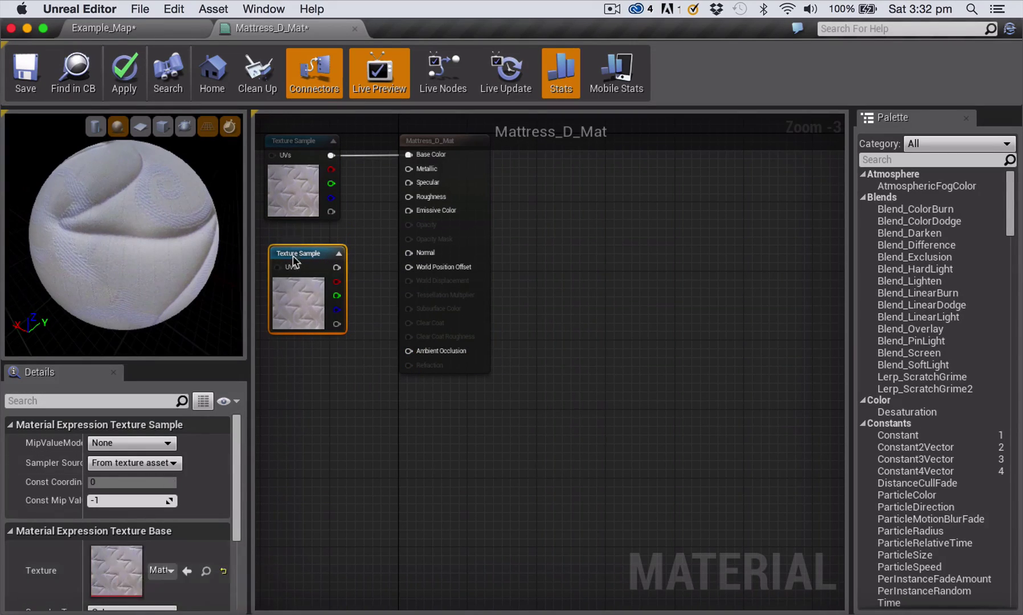
pyautogui.click(168, 571)
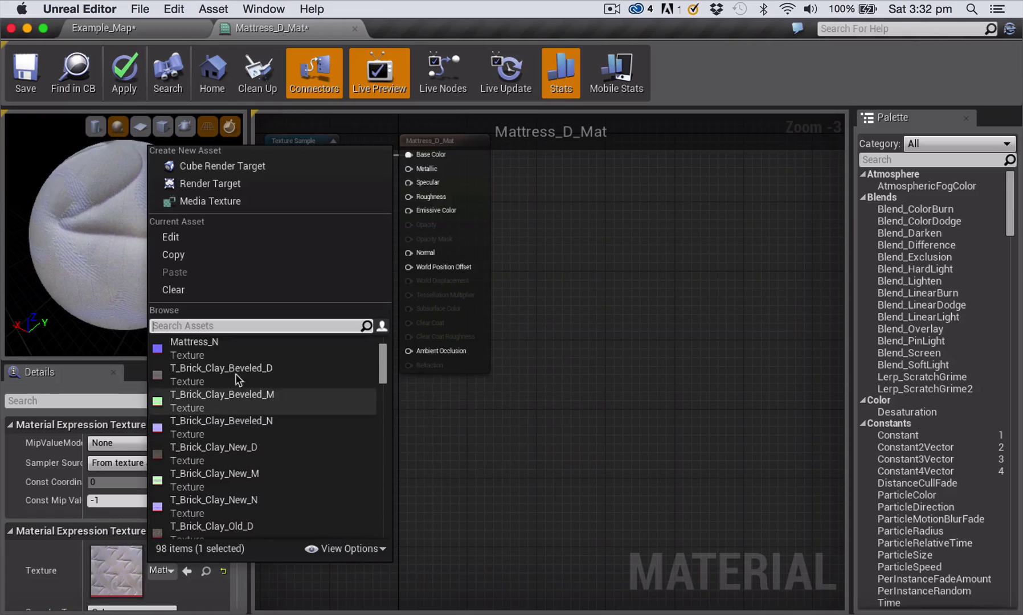
pyautogui.click(198, 344)
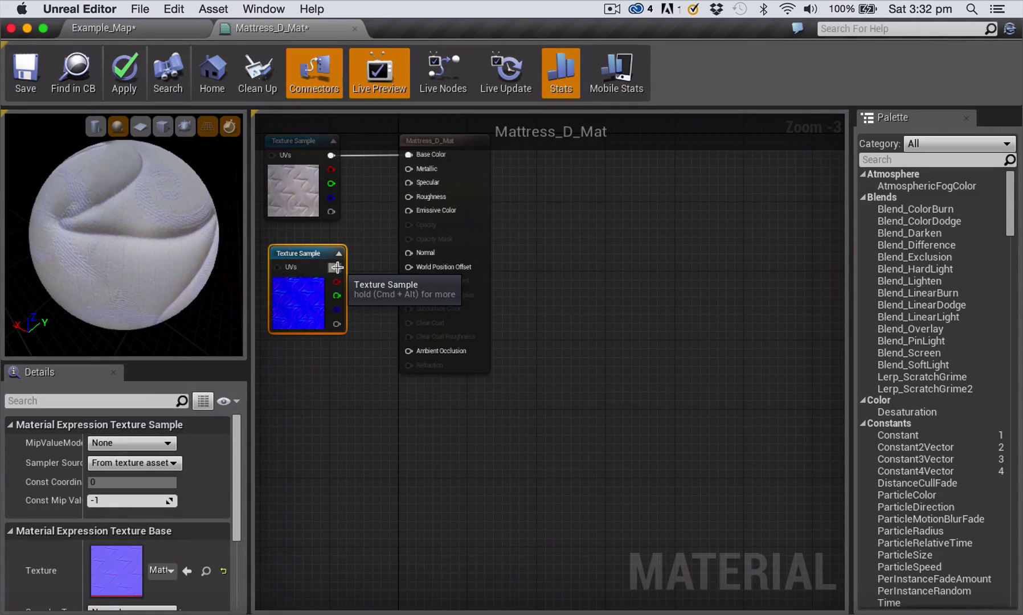
pyautogui.moveTo(336, 267); pyautogui.dragTo(408, 255)
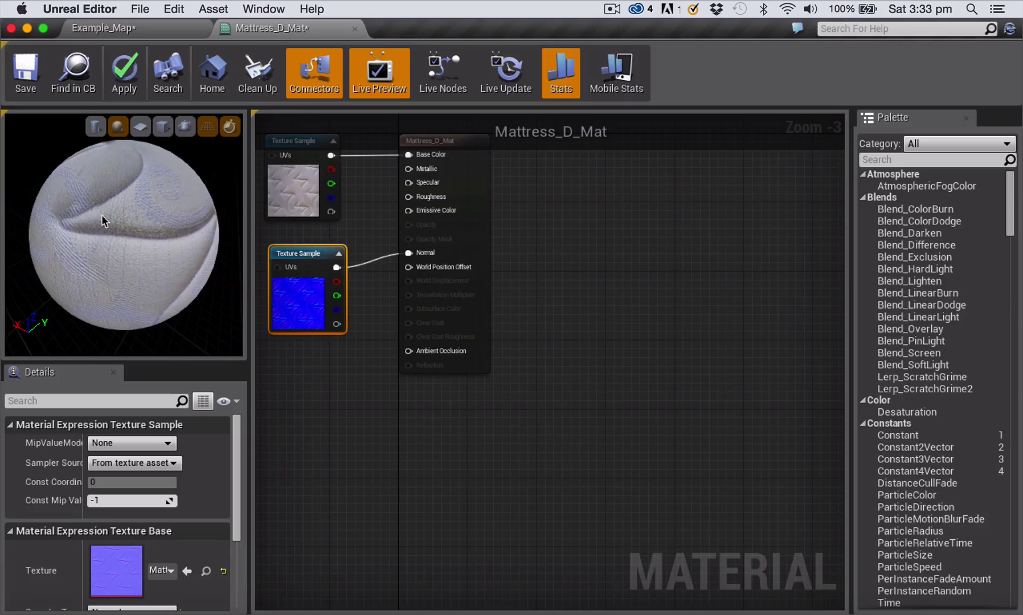
pyautogui.moveTo(124, 234); pyautogui.dragTo(227, 260)
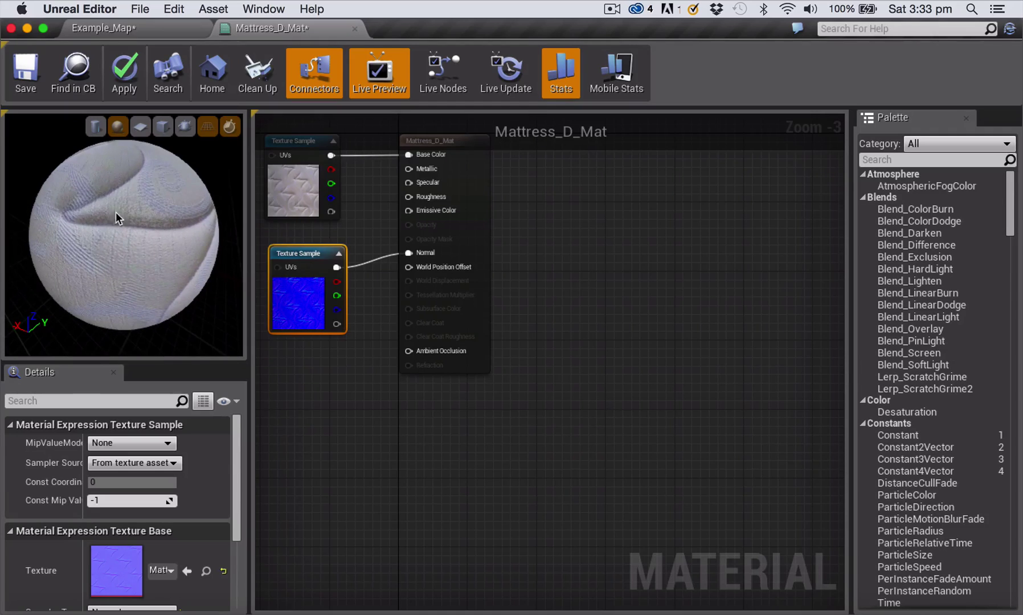
# Save Mattress_D_Mat from the material editor and go back to the Example_Map tab.
pyautogui.click(33, 75)
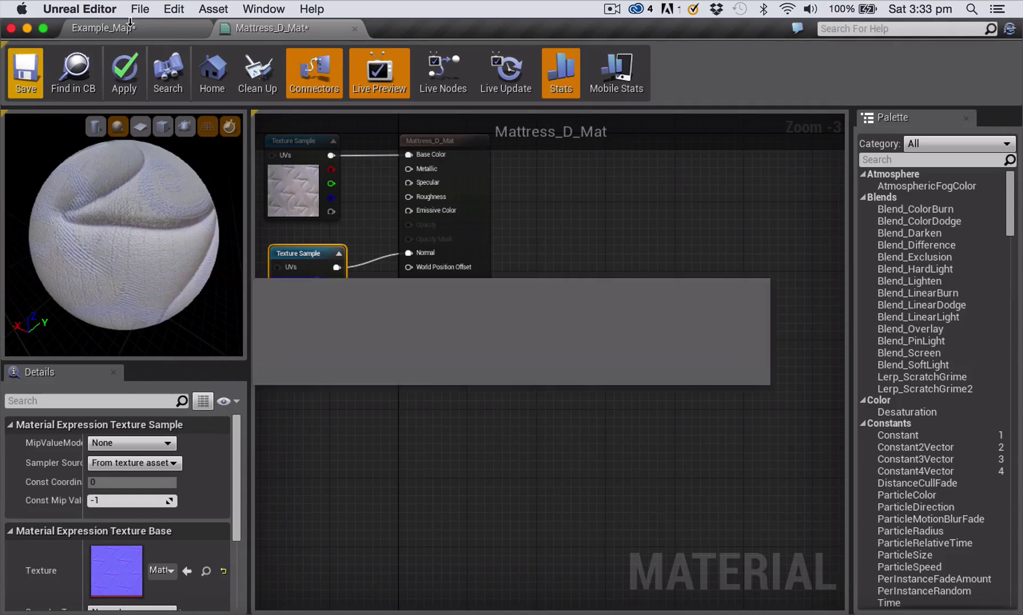
pyautogui.click(155, 26)
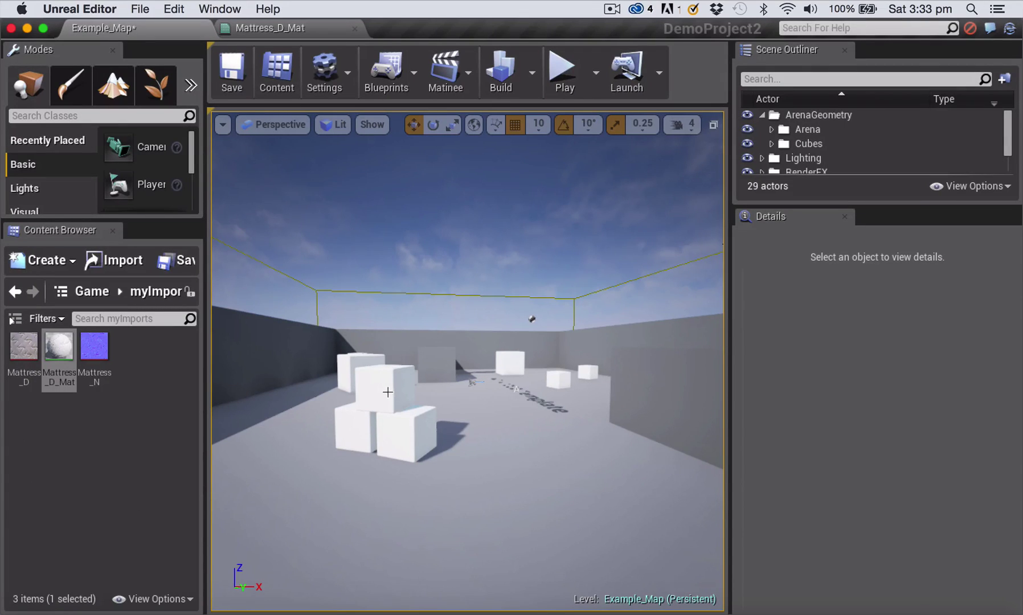
# Assign Mattress_D_Mat to the top cube Cube03's Element 0, then deselect and zoom in.
pyautogui.click(387, 392)
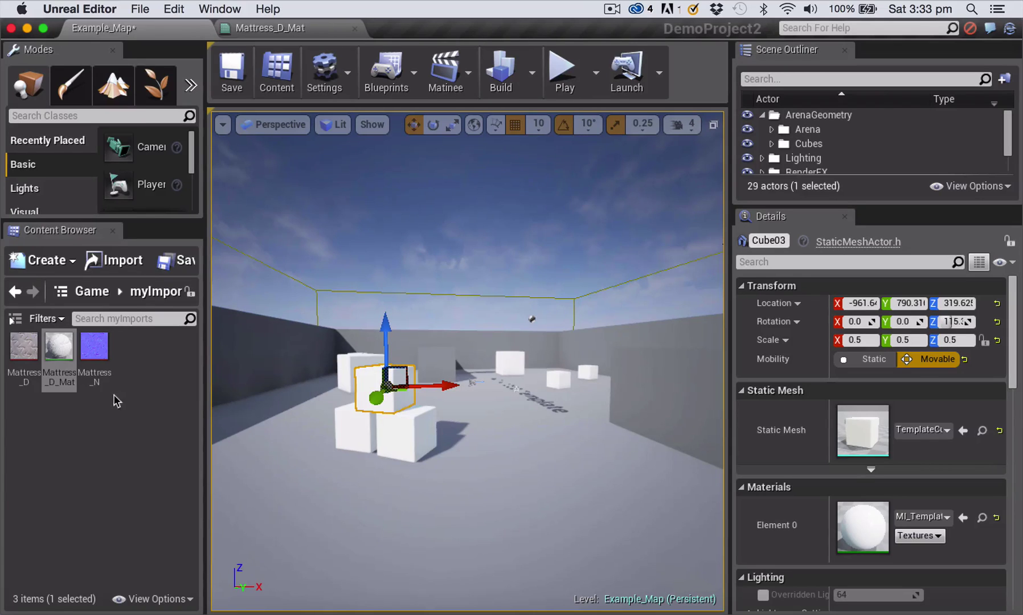
pyautogui.moveTo(59, 345); pyautogui.dragTo(862, 527)
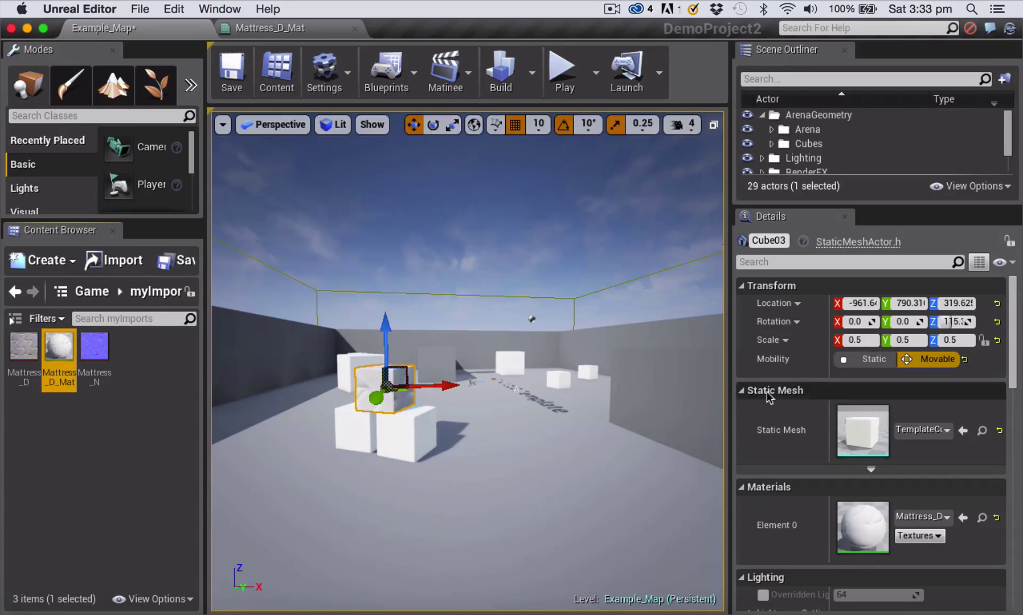
pyautogui.click(464, 491)
pyautogui.scroll(2, 434, 490)
pyautogui.scroll(3, 434, 489)
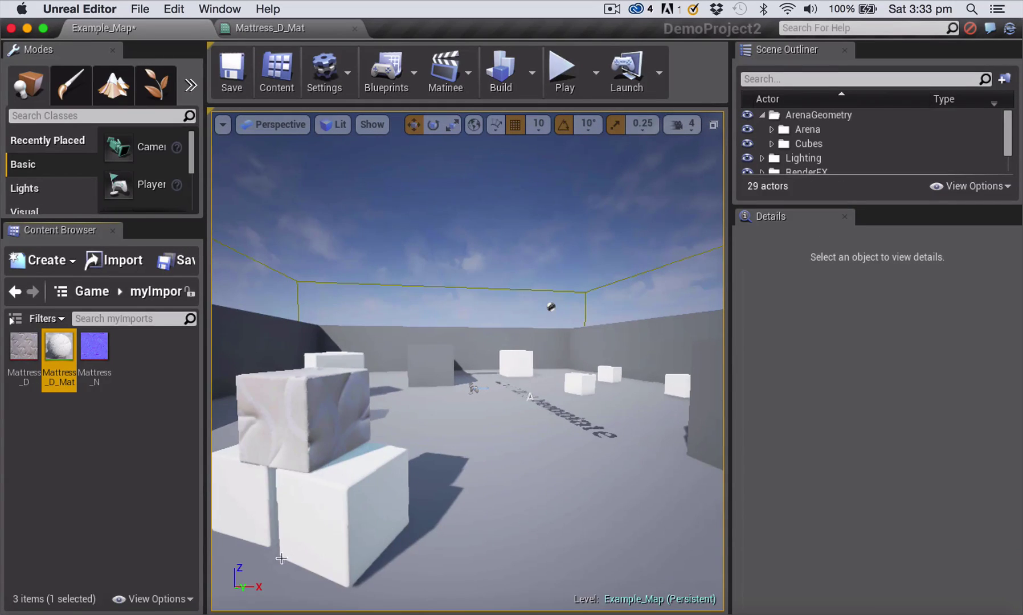